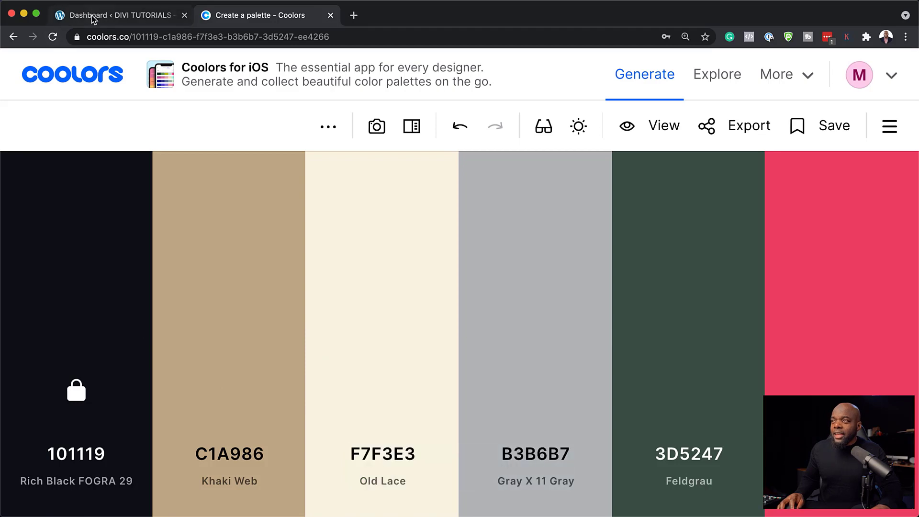
- Switch to the WordPress dashboard and, in the Divi Theme Options, set the first default color picker palette color to #101119
click(91, 15)
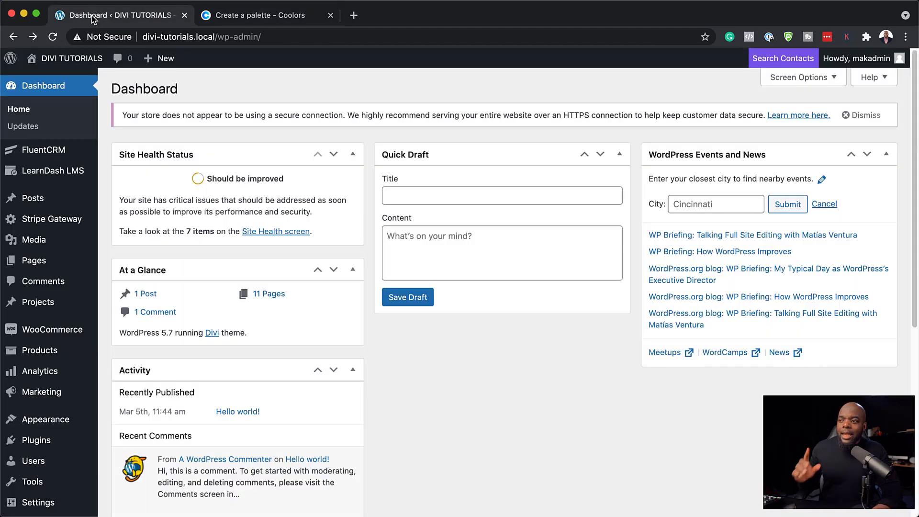
scroll(48, 455, down, 5)
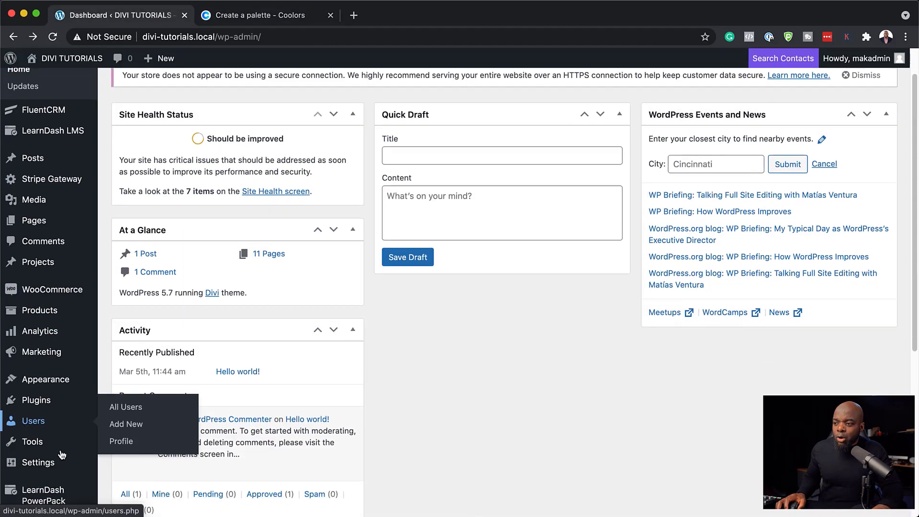
mouse_move(63, 454)
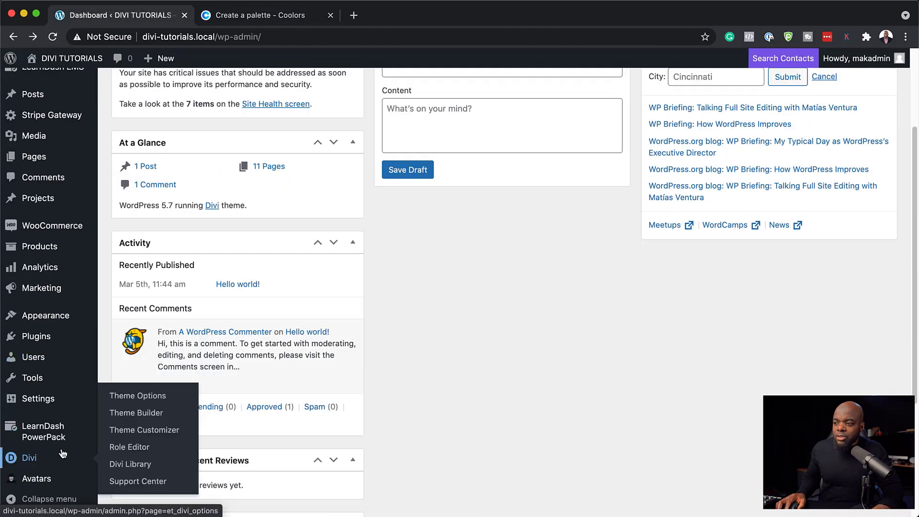
click(160, 398)
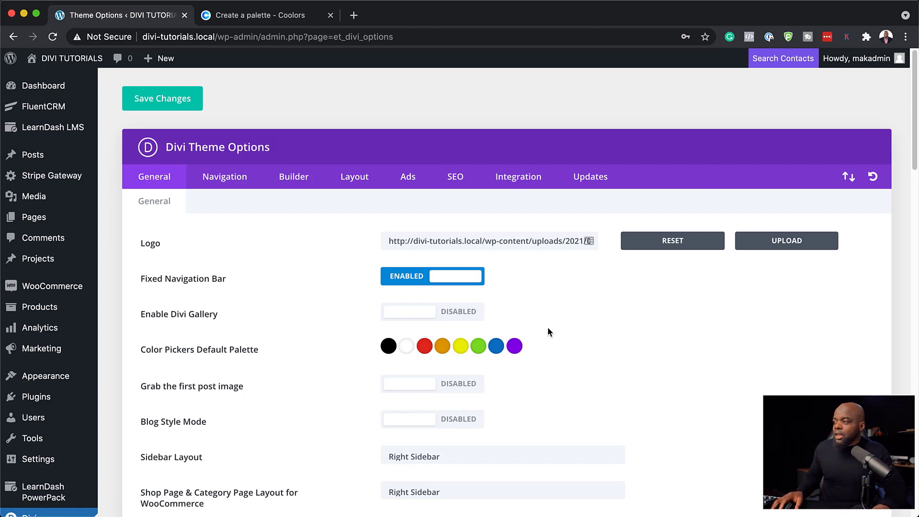
click(391, 347)
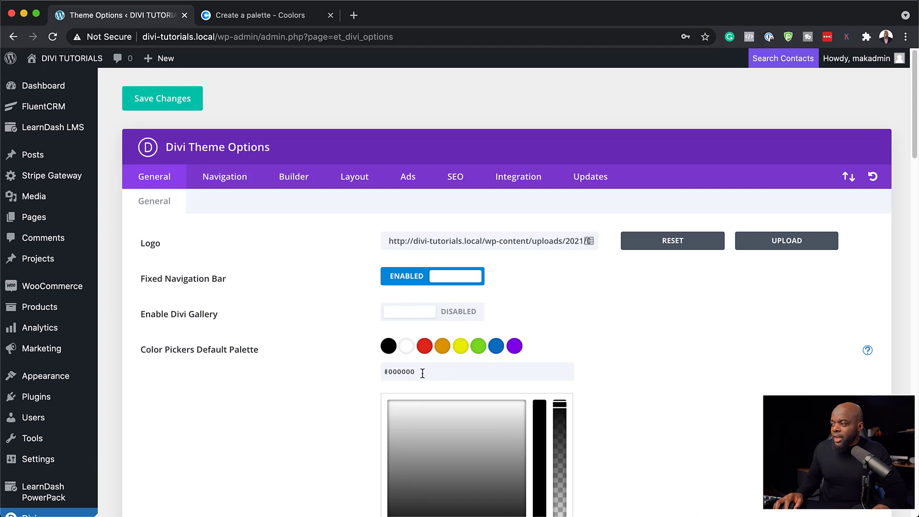
key(Return)
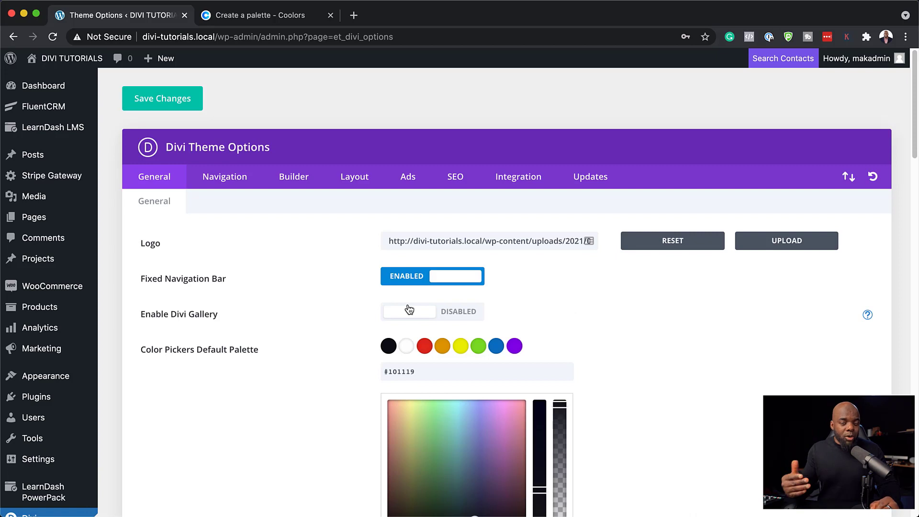
- Open the Divi Theme Builder
scroll(93, 355, down, 5)
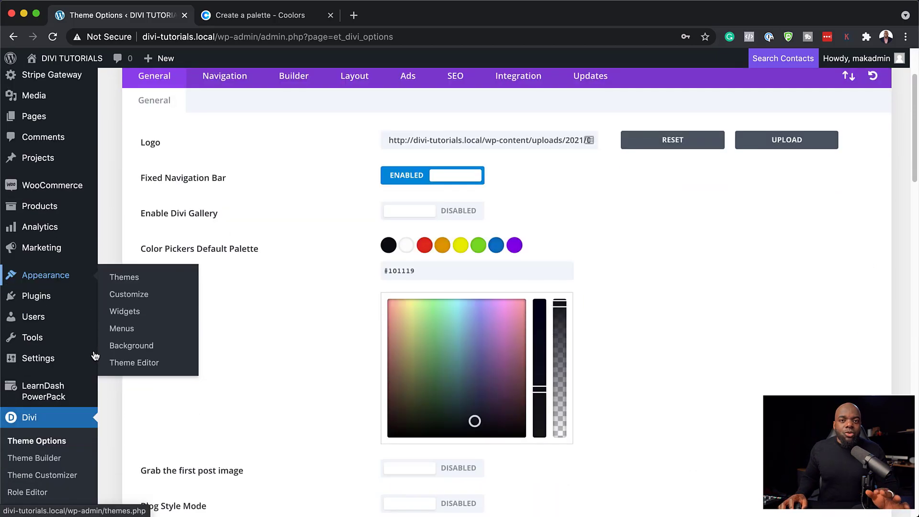
mouse_move(94, 356)
scroll(96, 355, down, 1)
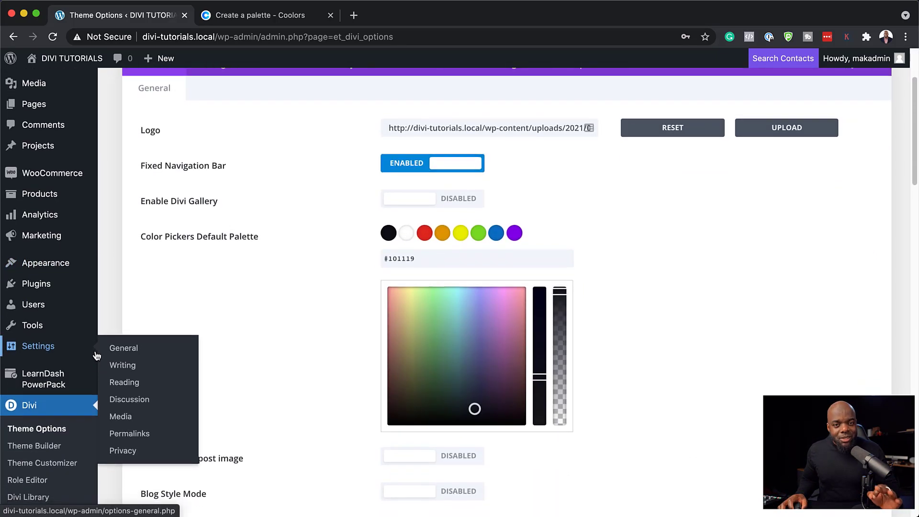
scroll(96, 354, down, 15)
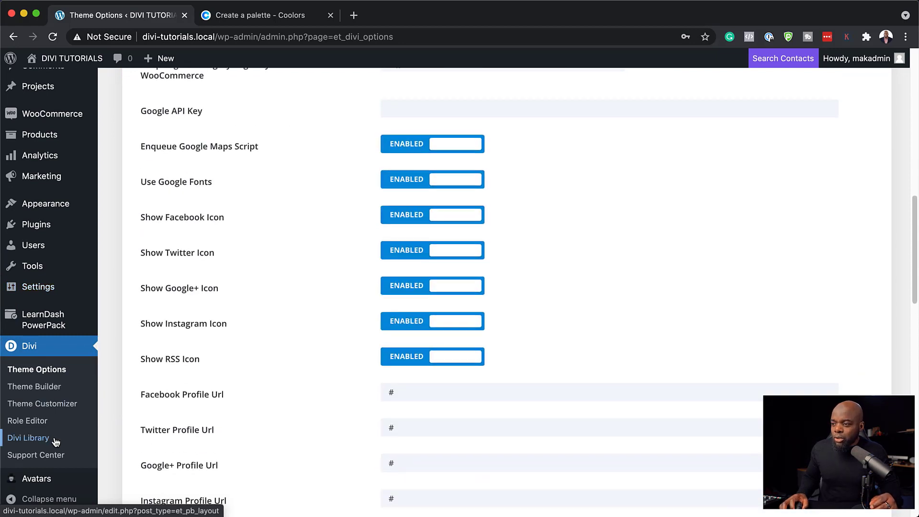
click(44, 390)
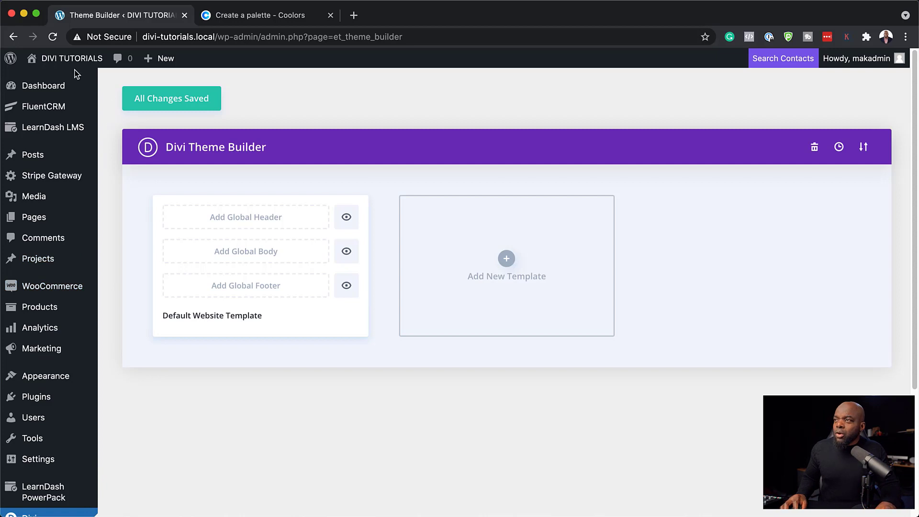
- Open the live site in a new tab and look over the home page down to its feature boxes
mouse_move(73, 66)
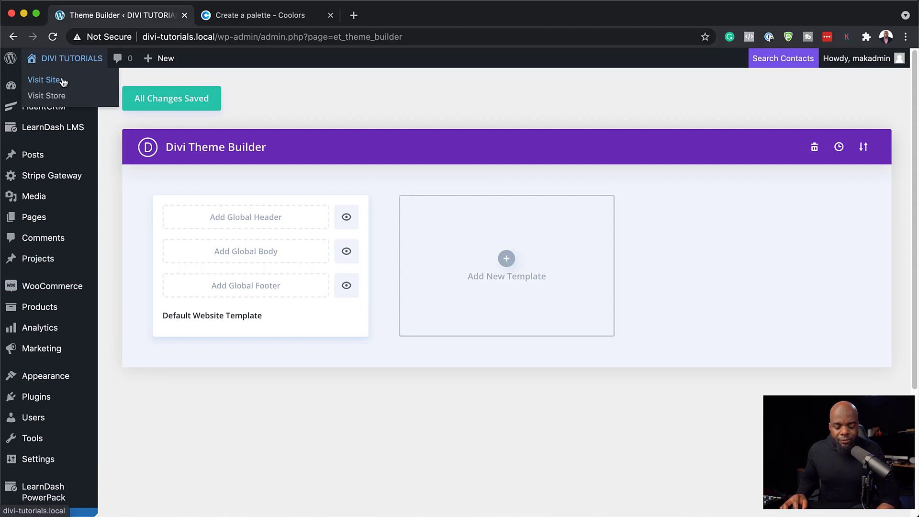
super+click(62, 82)
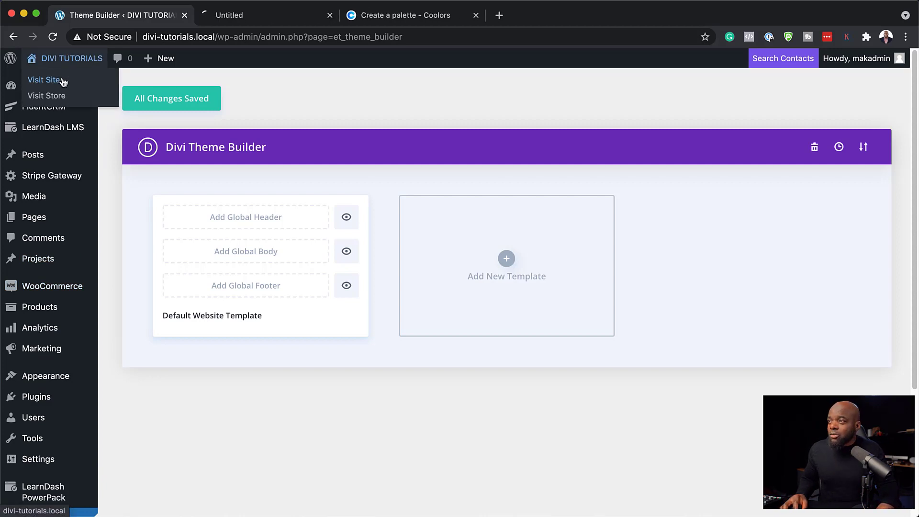
click(260, 17)
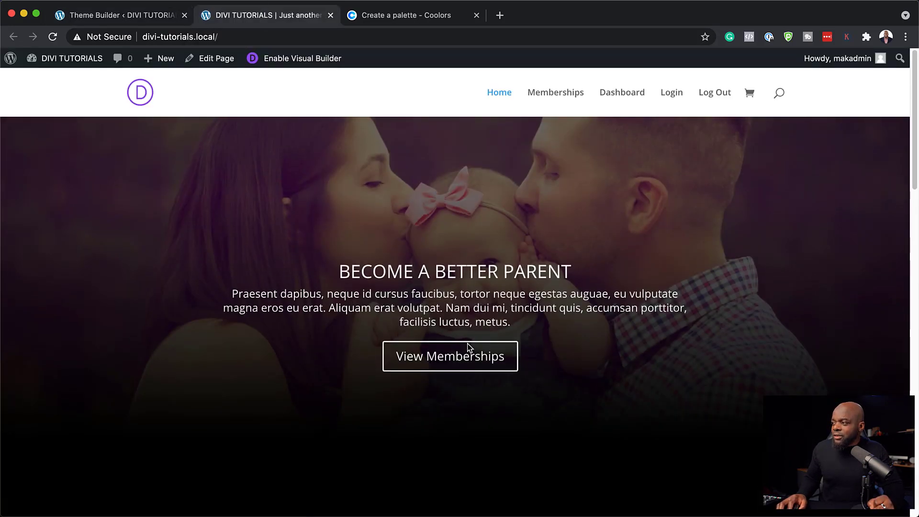
scroll(431, 354, down, 6)
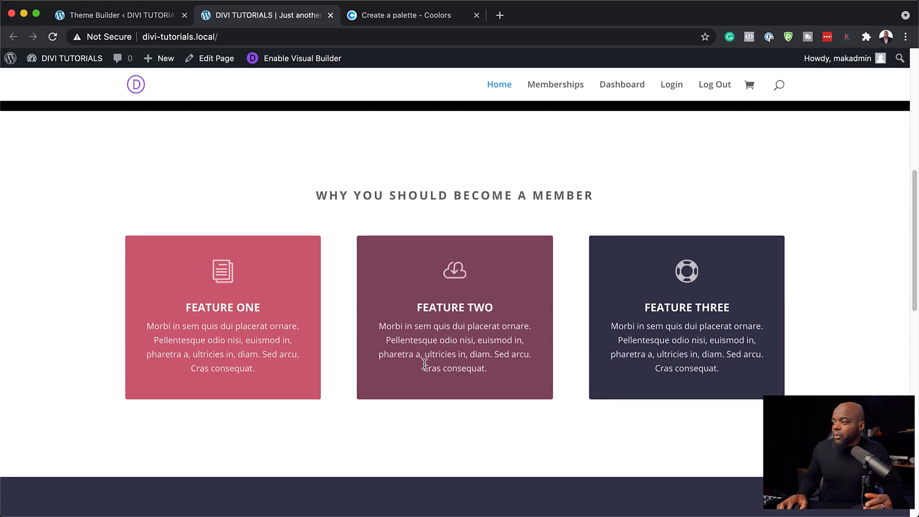
- Return to the Theme Builder and start building the default website template's global body from scratch
click(144, 18)
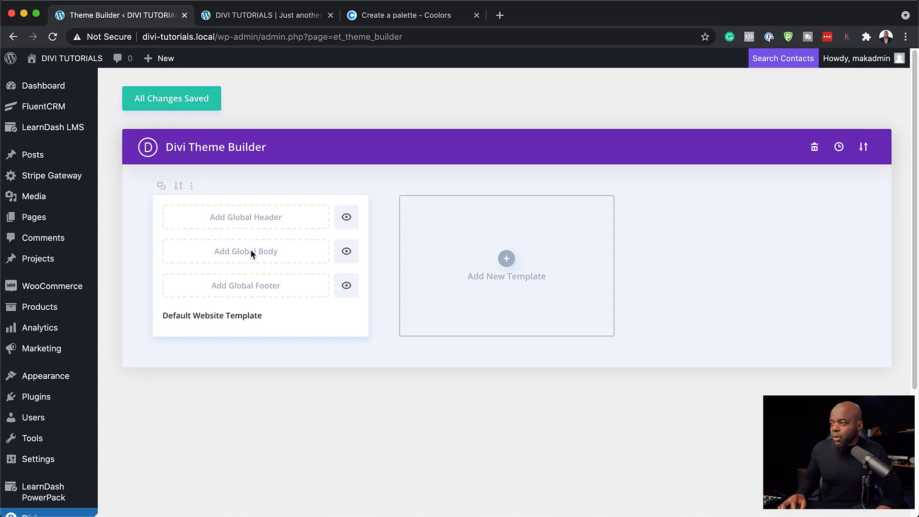
mouse_move(253, 257)
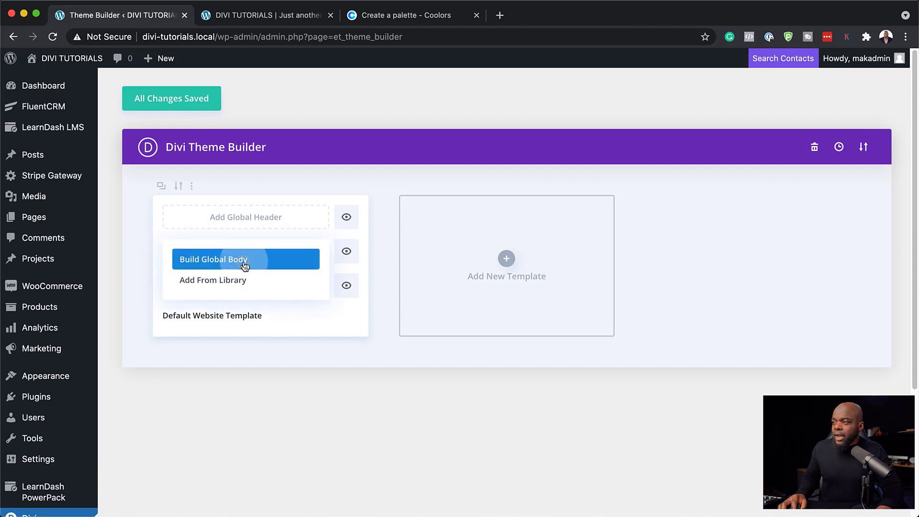
click(244, 263)
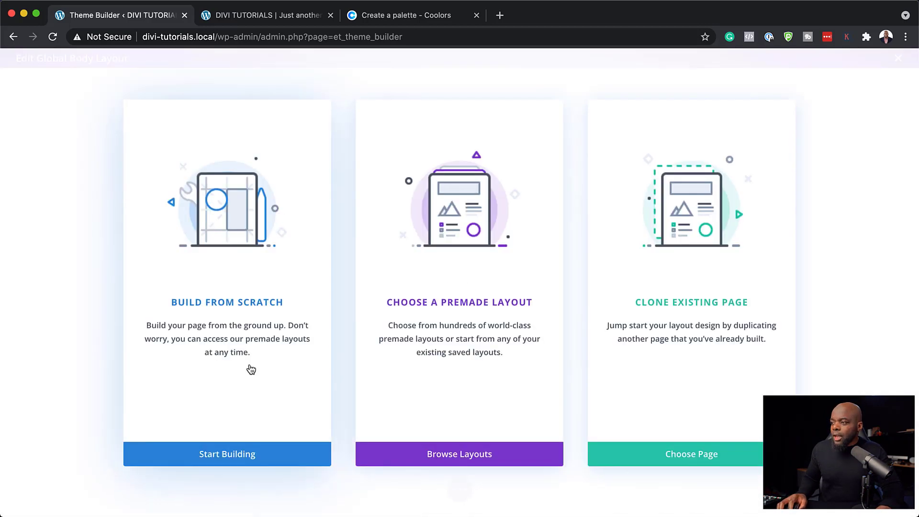
click(233, 453)
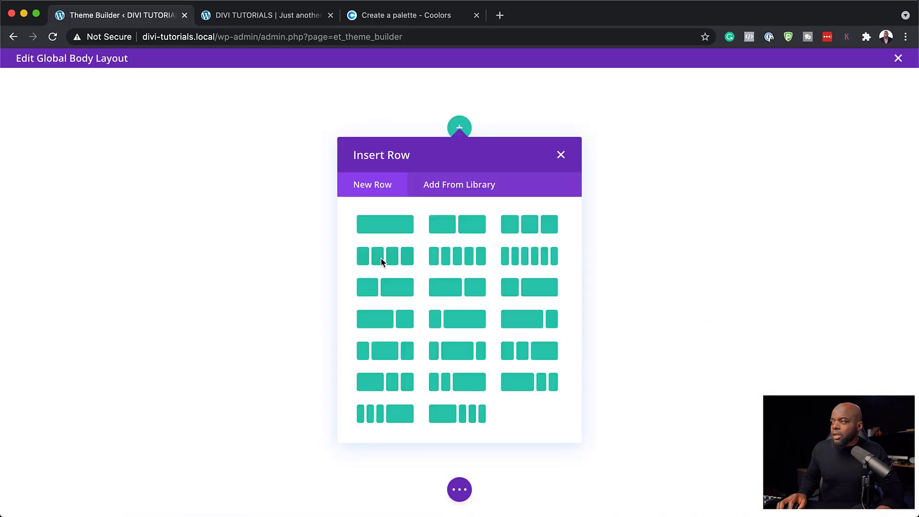
- Insert a single-column row holding a Post Content module
click(390, 224)
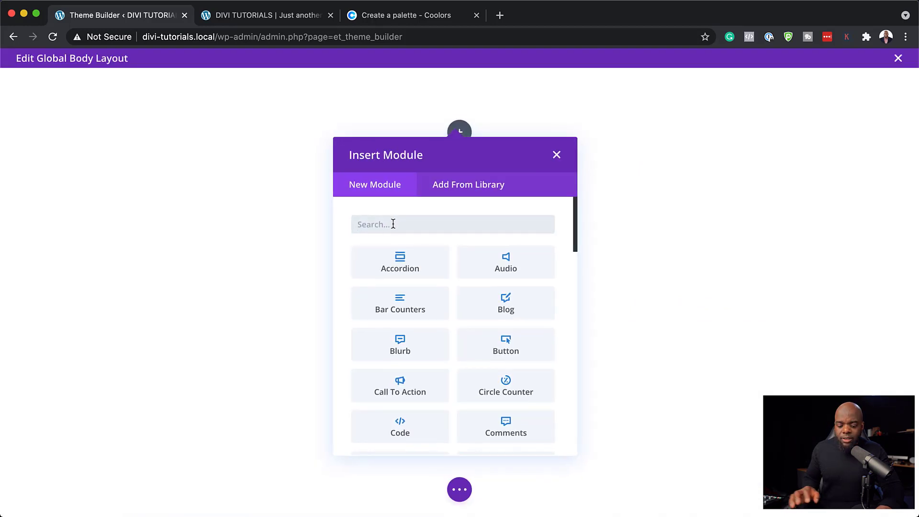
text(post)
click(419, 270)
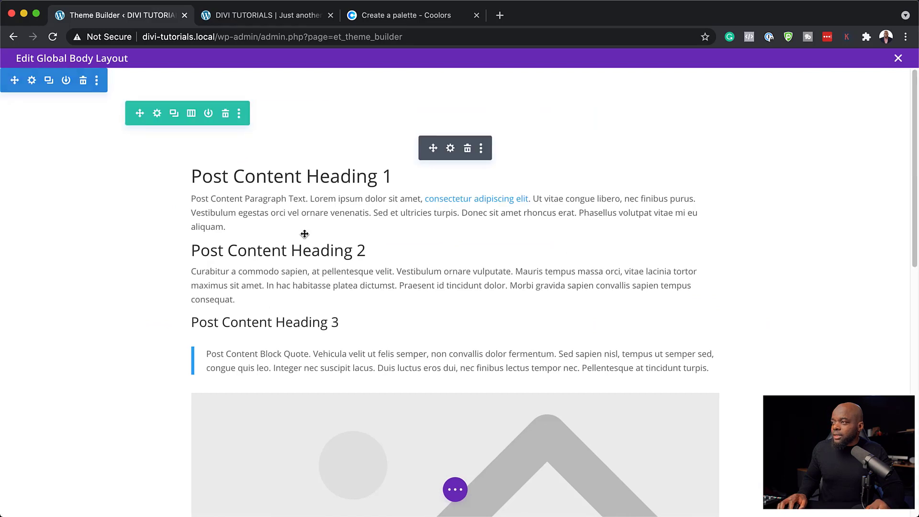
- In the Post Content module's design settings, set the Heading 1 font to Poppins
click(450, 149)
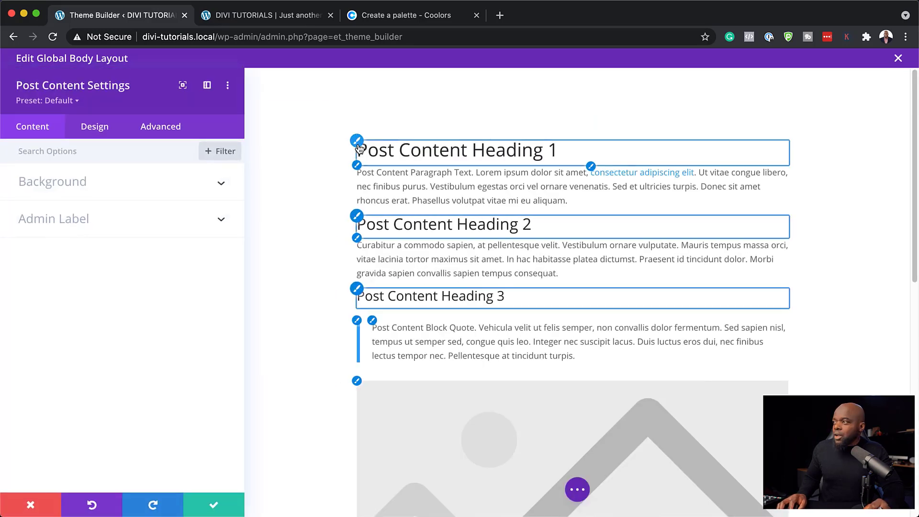
click(94, 126)
click(135, 181)
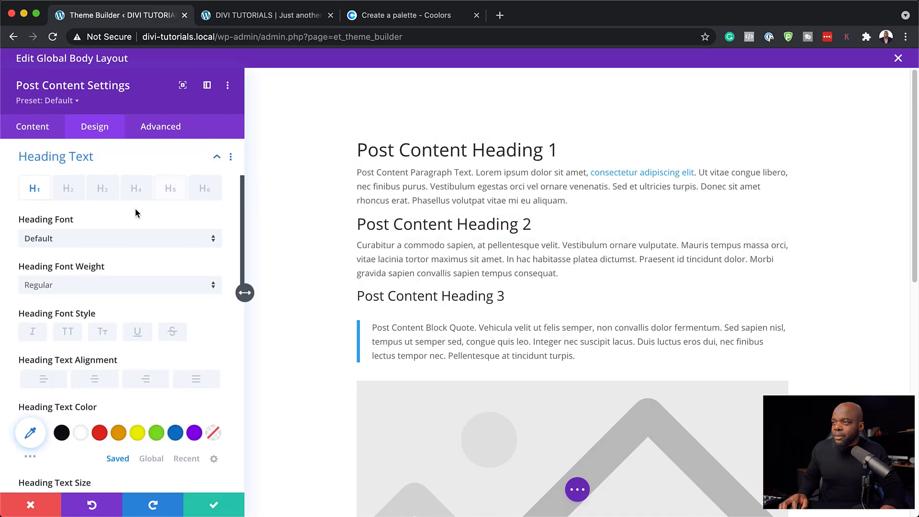
click(101, 239)
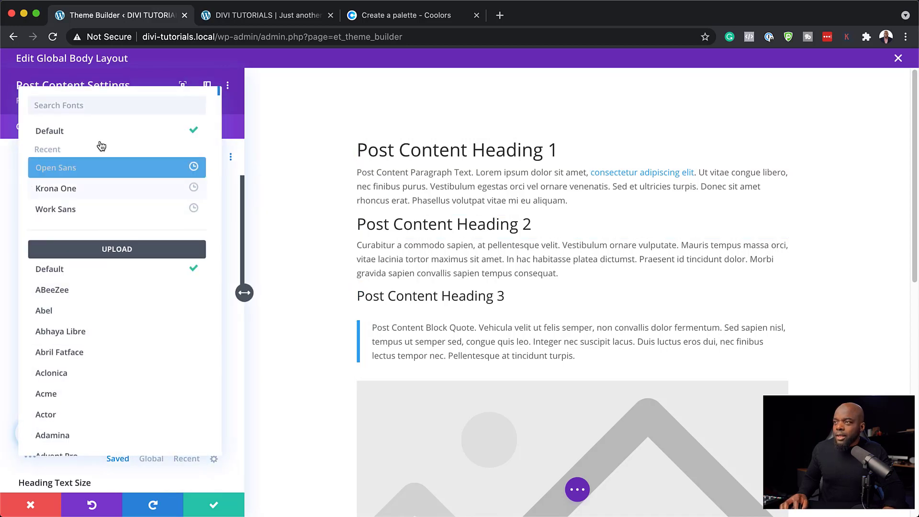
click(110, 113)
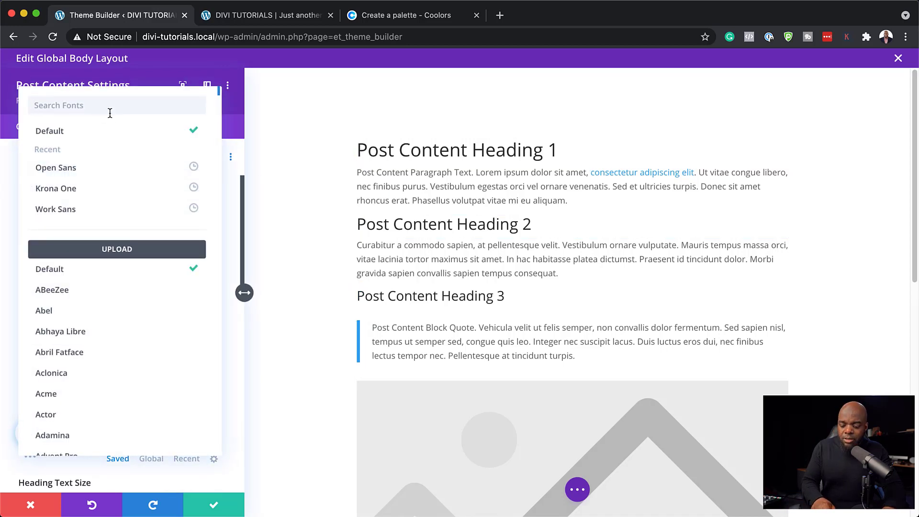
text(popp)
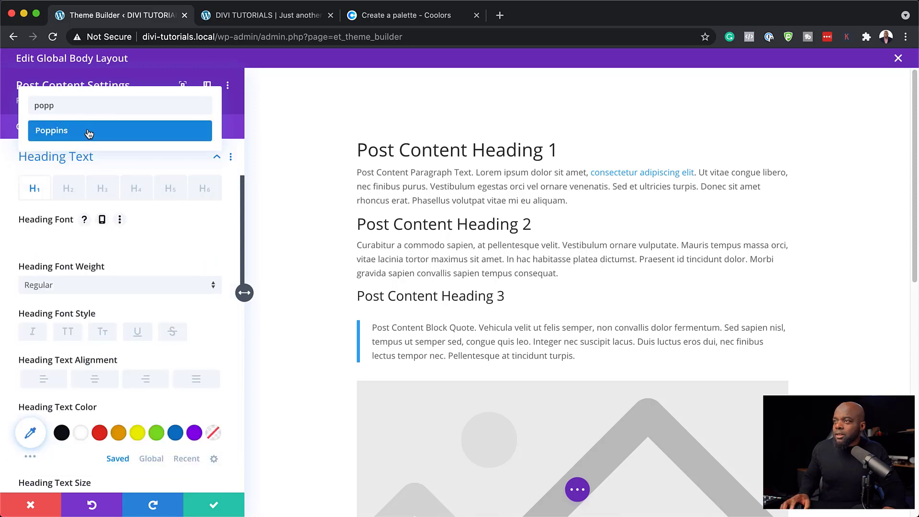
click(89, 133)
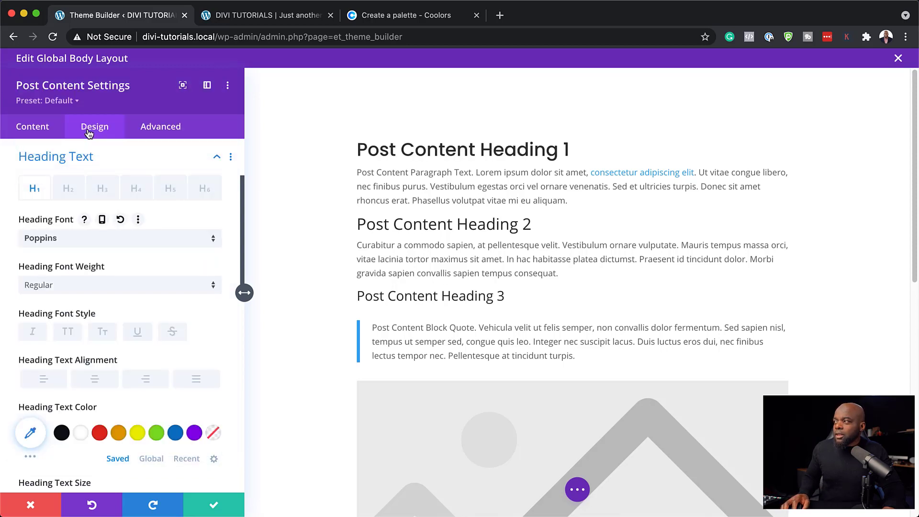
- Set the Heading 1 font weight to Bold and its text color to the orange saved swatch
click(87, 286)
click(108, 396)
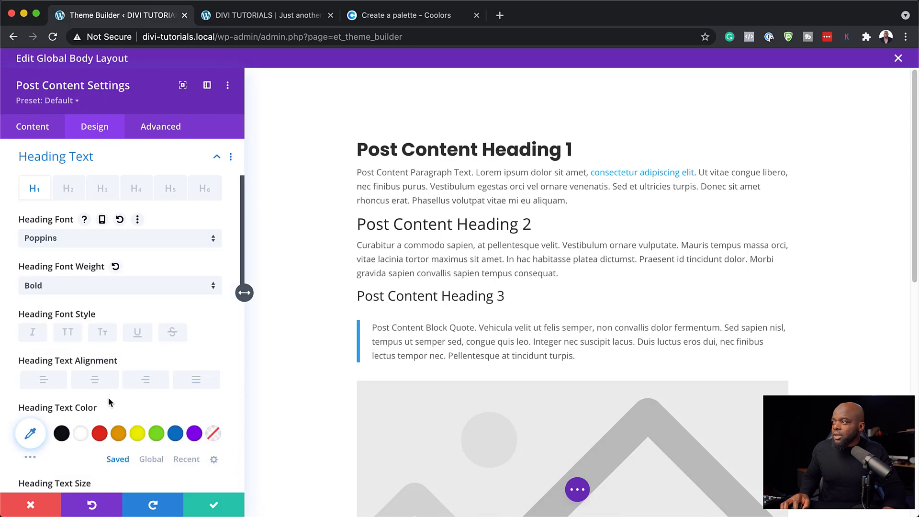
click(61, 436)
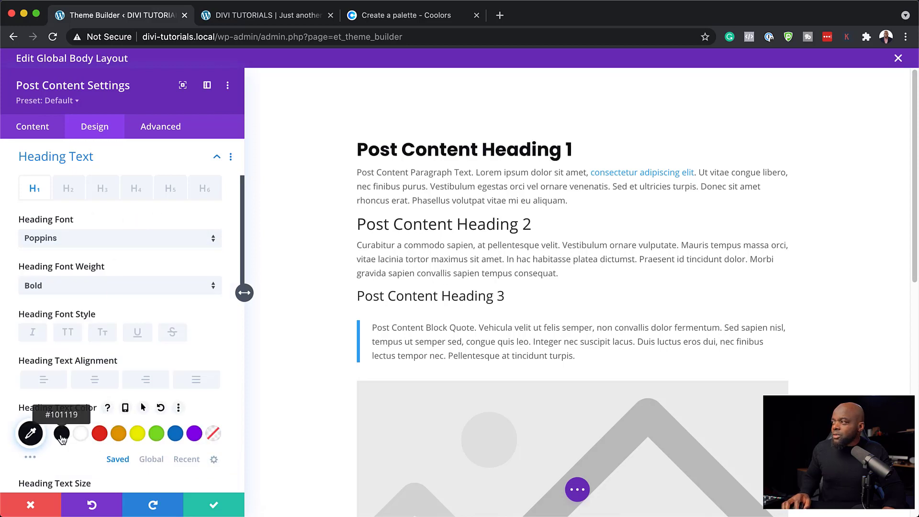
click(118, 436)
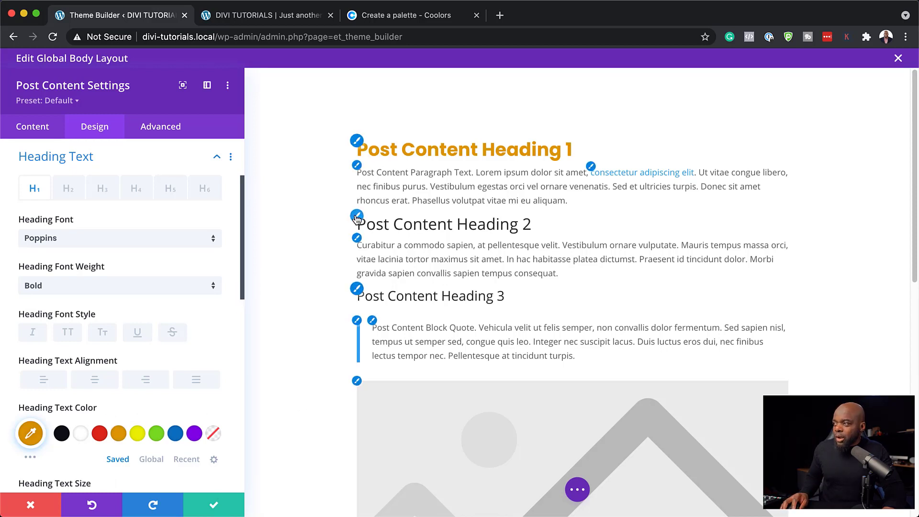
- Set the Post Content paragraph text font to Poppins
click(357, 216)
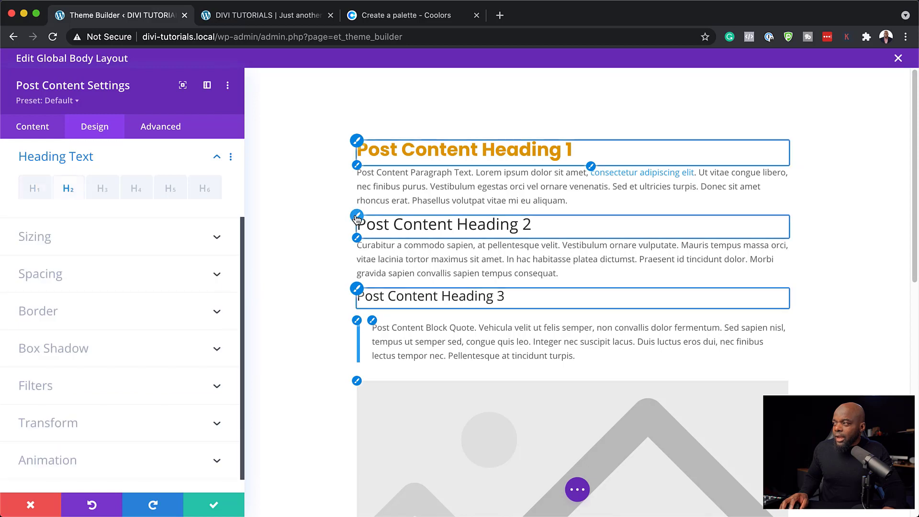
click(357, 166)
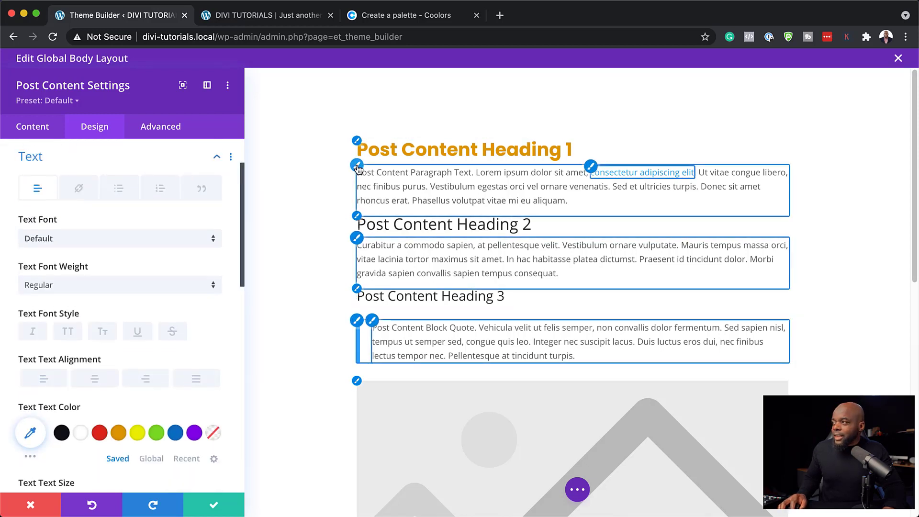
click(132, 239)
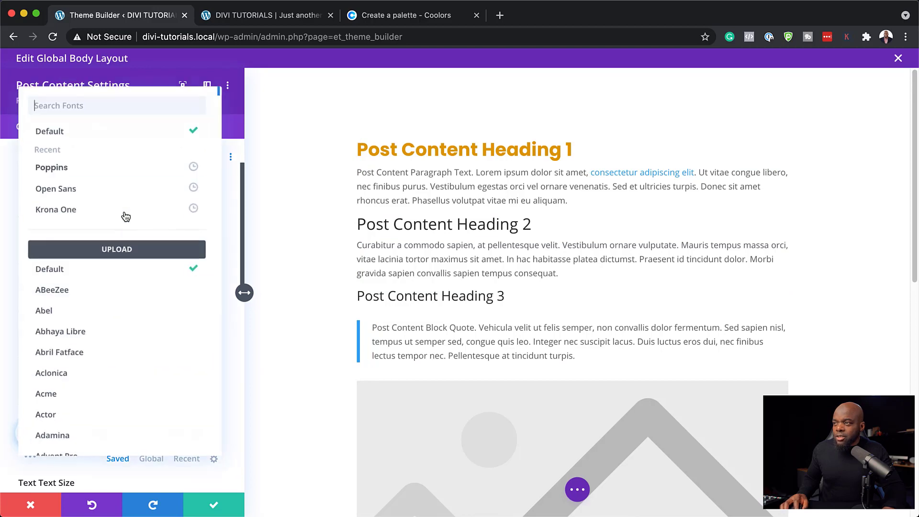
click(41, 165)
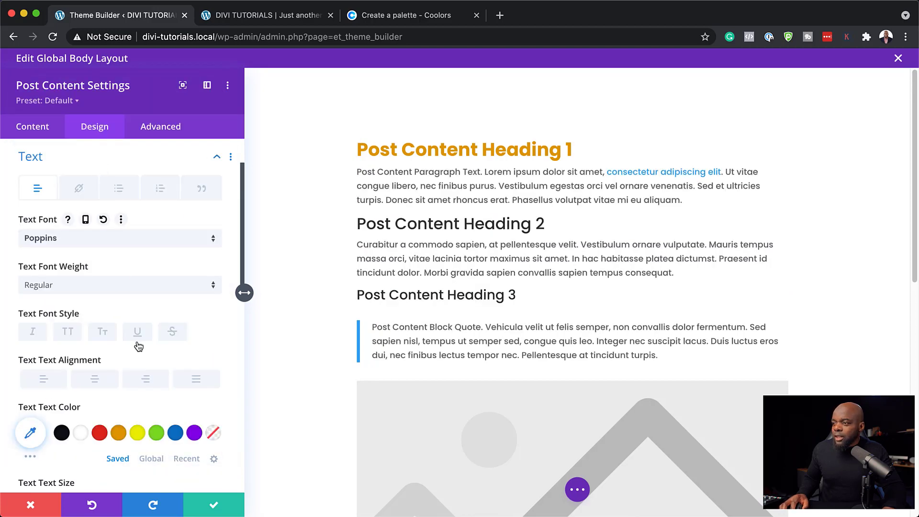
- Increase the paragraph text size to 16px
scroll(138, 346, down, 5)
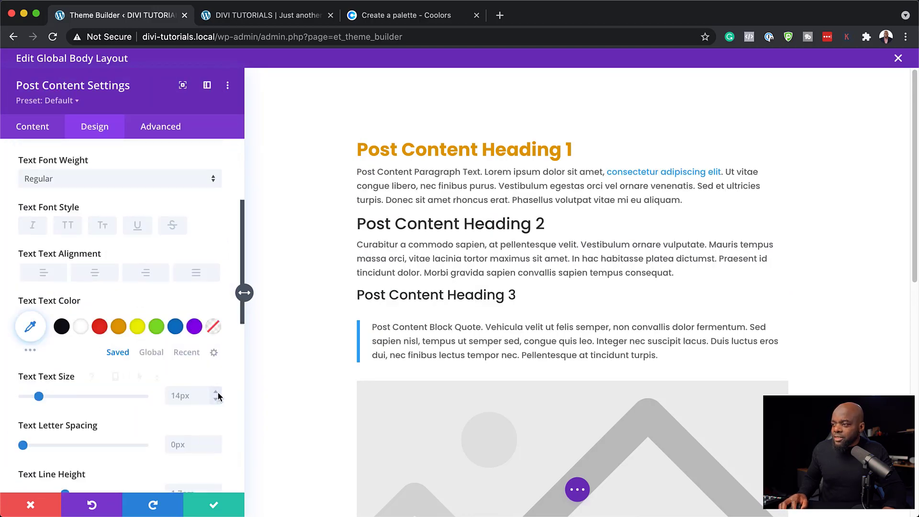
click(217, 394)
click(218, 394)
scroll(194, 428, down, 3)
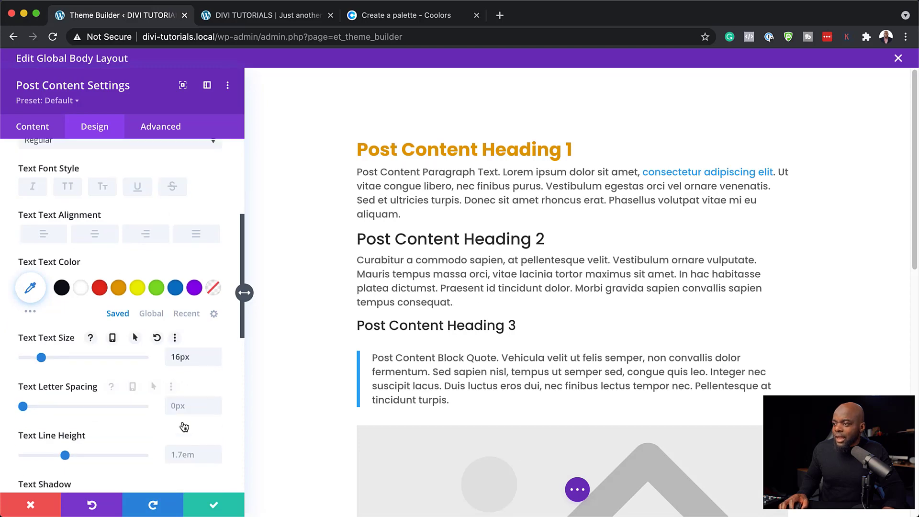
- Set the Post Content paragraph line height to 1.8em and save the global body layout and Theme Builder changes
click(217, 424)
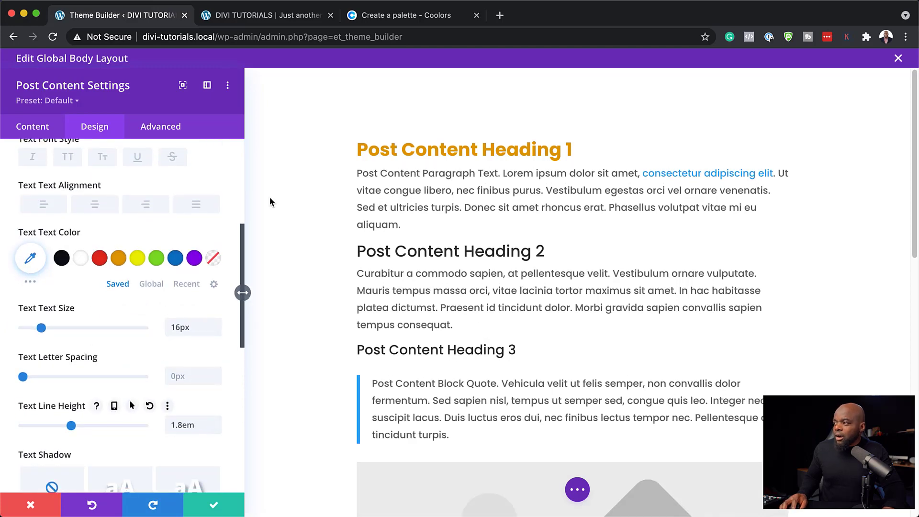
click(218, 505)
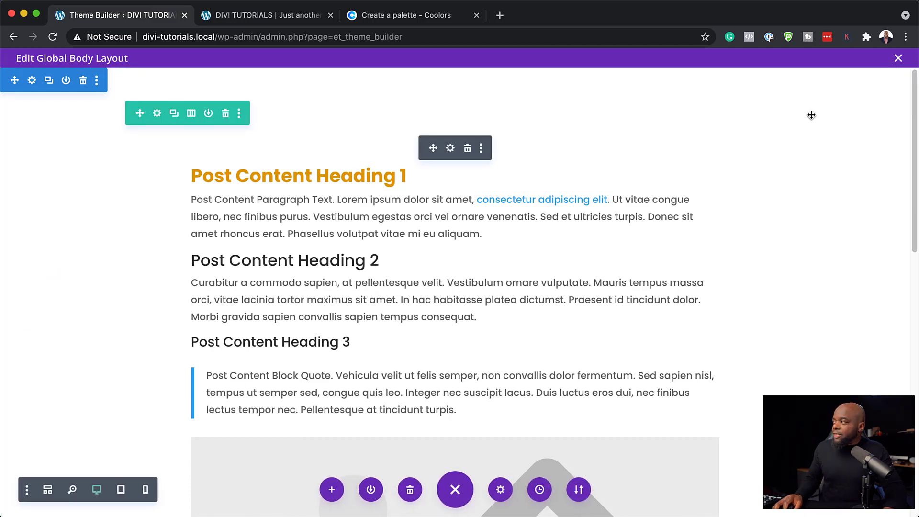
click(898, 58)
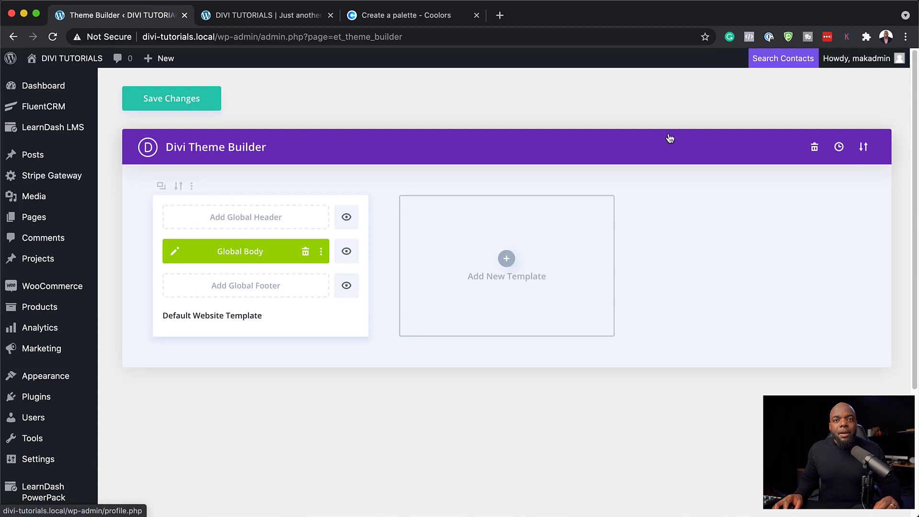
click(197, 102)
- Reload the site's home page and examine the new typography there and on the Memberships page
click(254, 13)
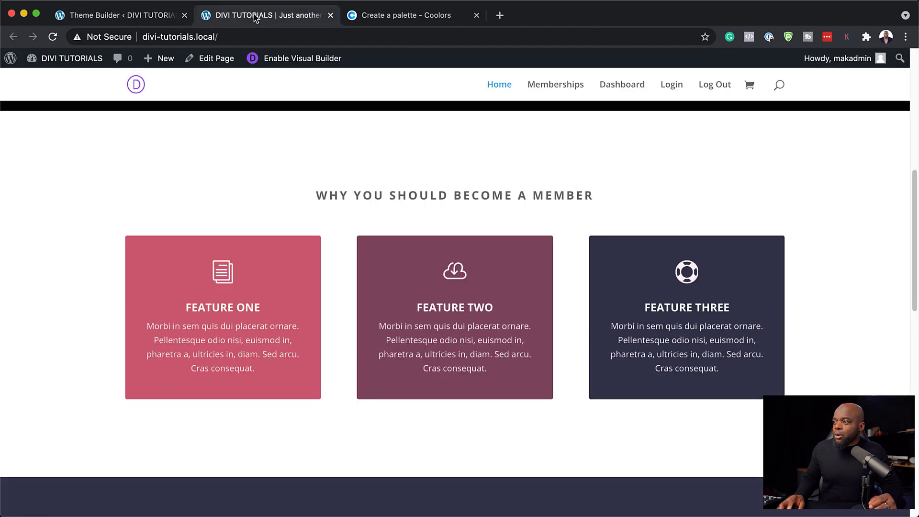
click(54, 37)
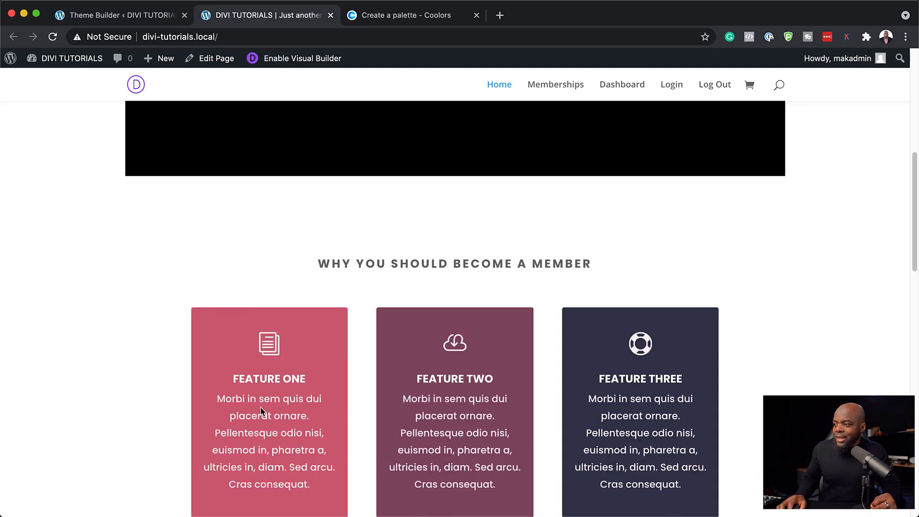
scroll(275, 425, up, 6)
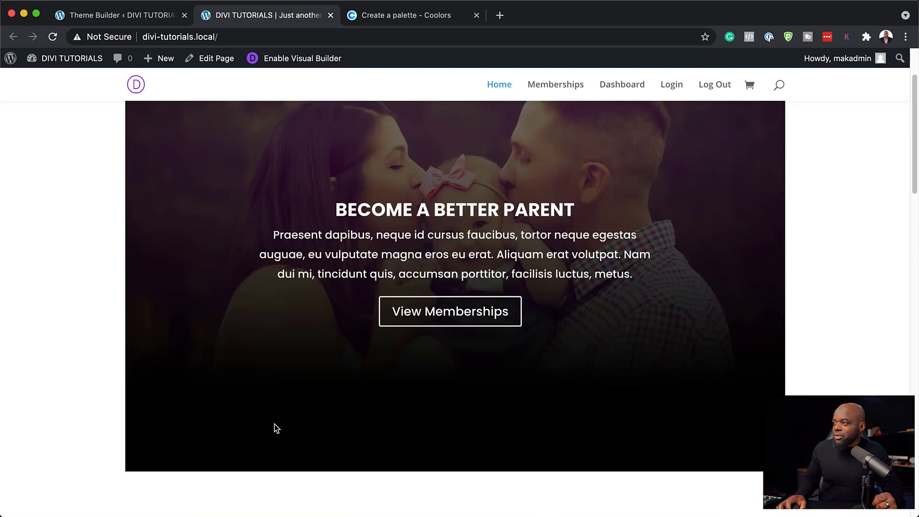
scroll(261, 361, down, 12)
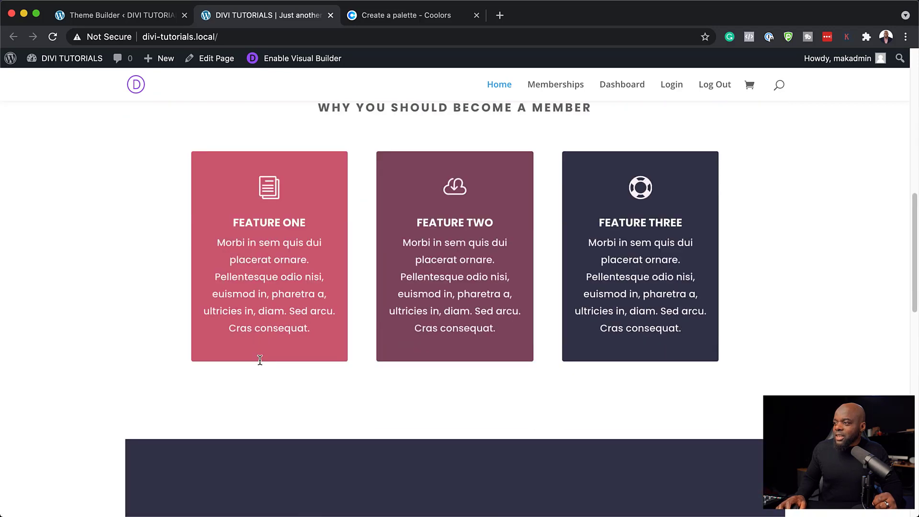
scroll(262, 370, down, 10)
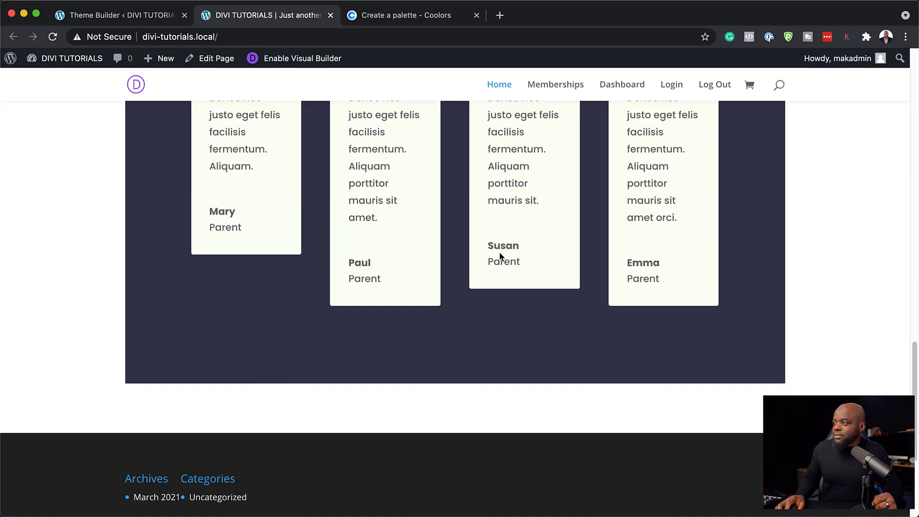
scroll(500, 257, up, 20)
click(568, 94)
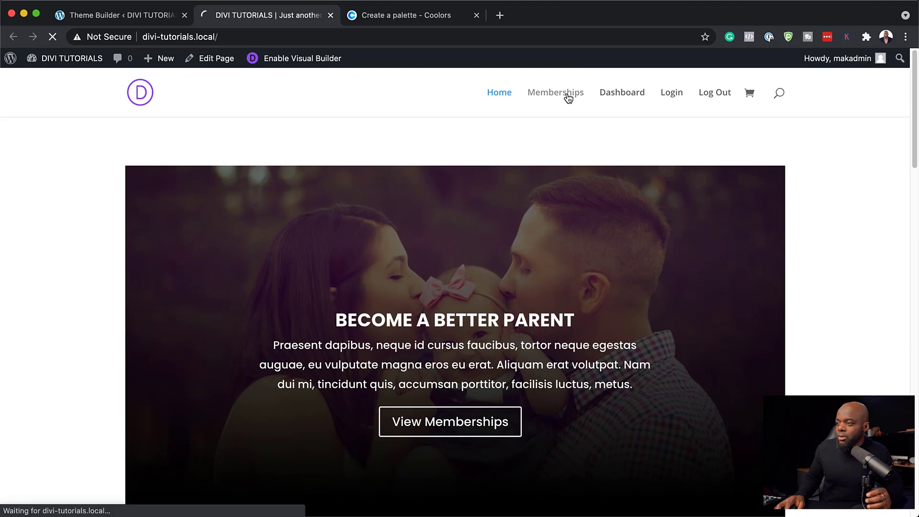
scroll(328, 328, down, 5)
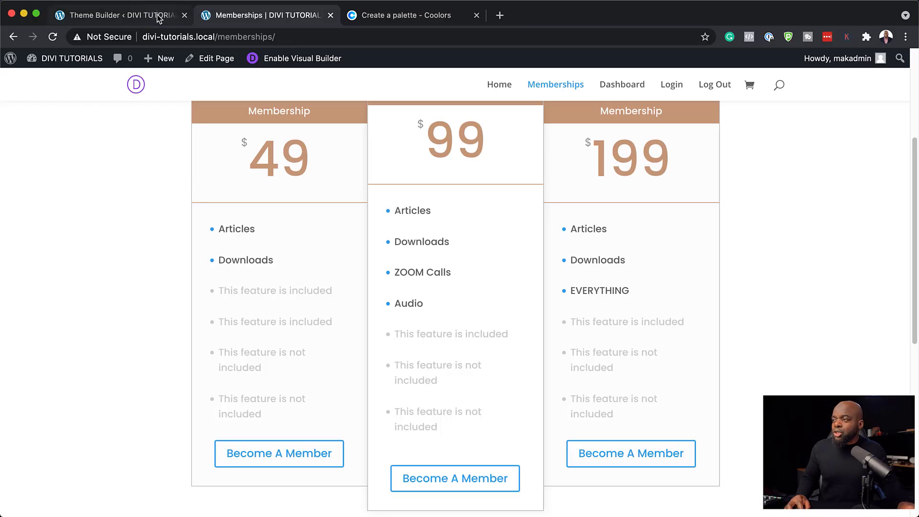
- Check the Theme Builder's options for adding a global header, and examine the header and footer on the live Memberships page
click(158, 18)
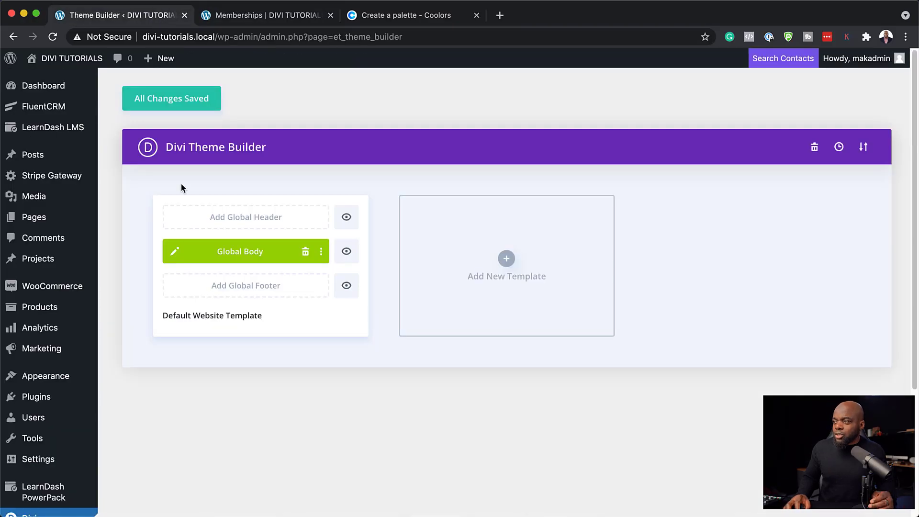
click(227, 224)
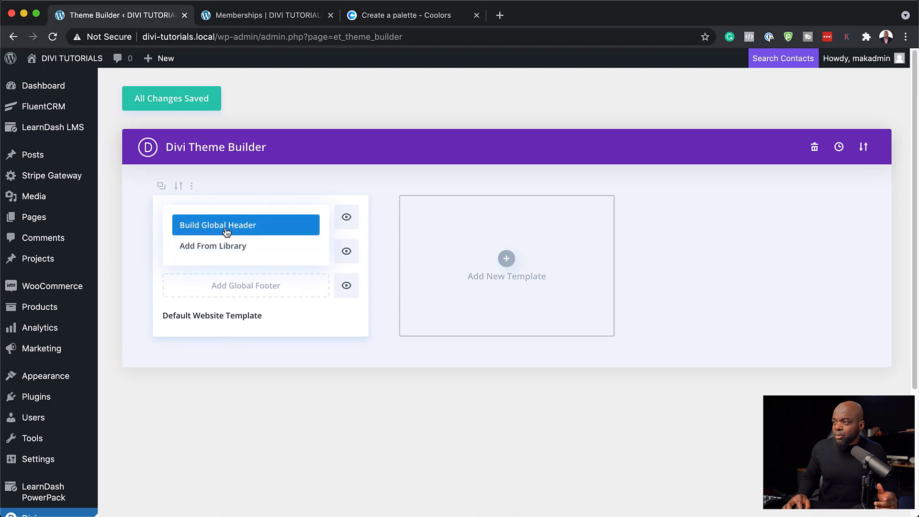
click(226, 222)
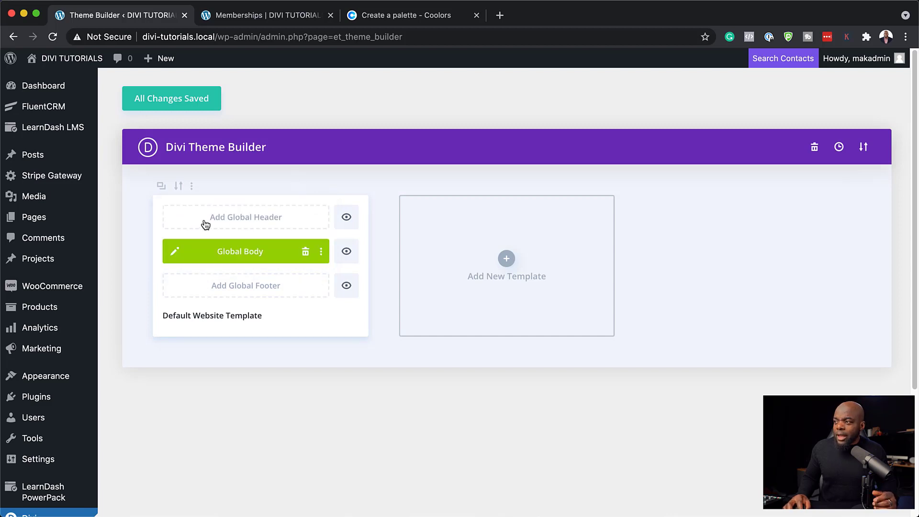
click(279, 14)
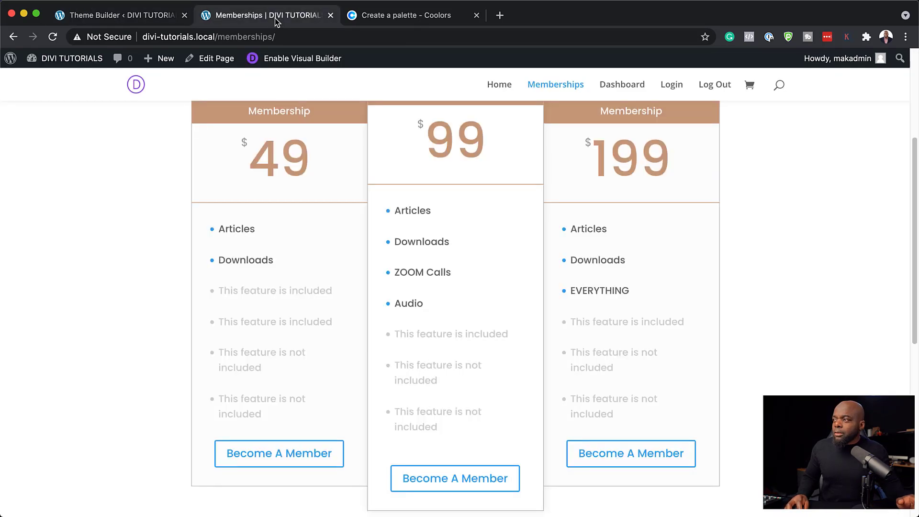
scroll(268, 257, up, 5)
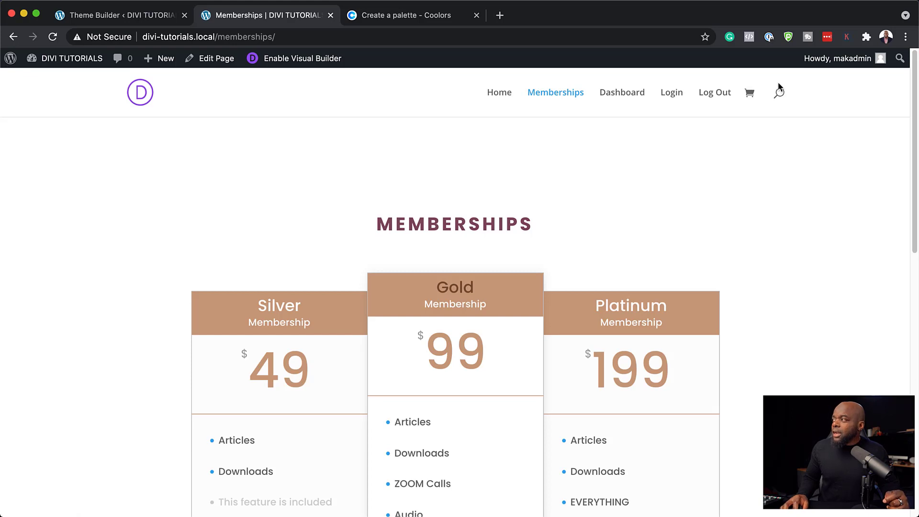
scroll(529, 149, down, 10)
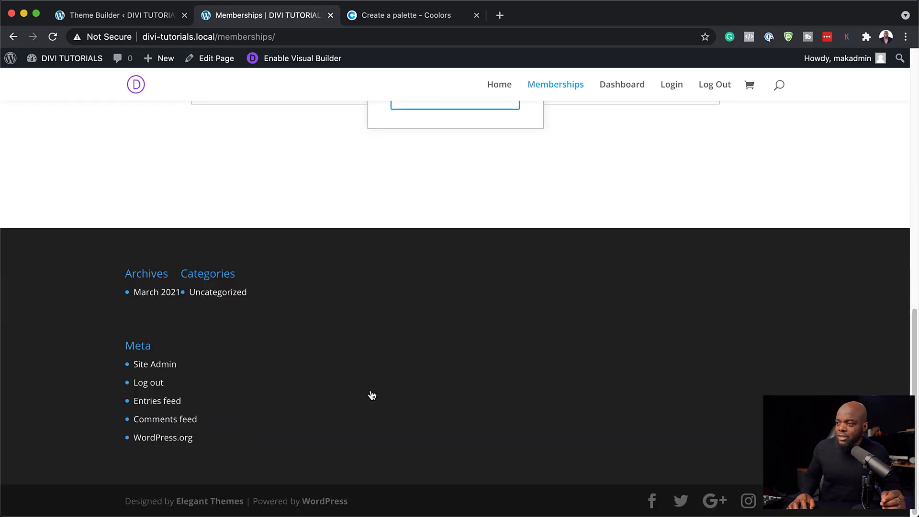
- Create a new page titled "Colors" and start building it from scratch with the Divi Builder
click(134, 16)
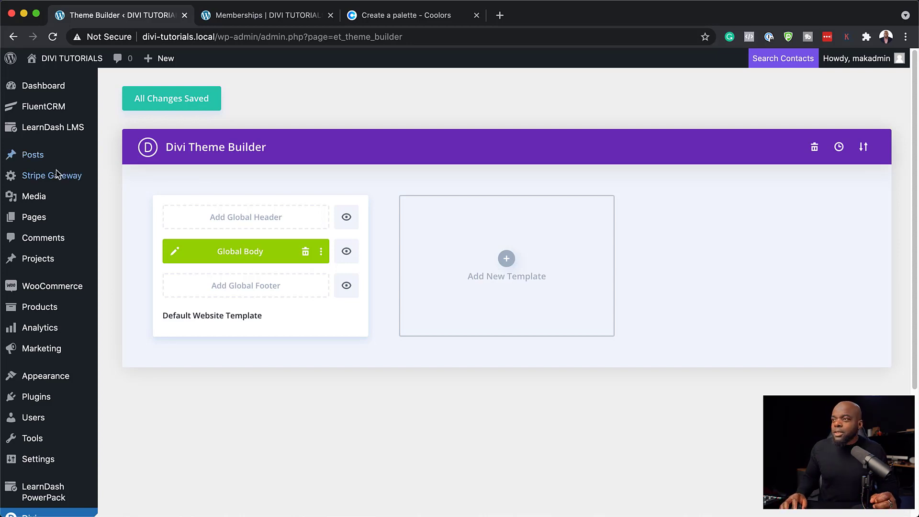
mouse_move(48, 219)
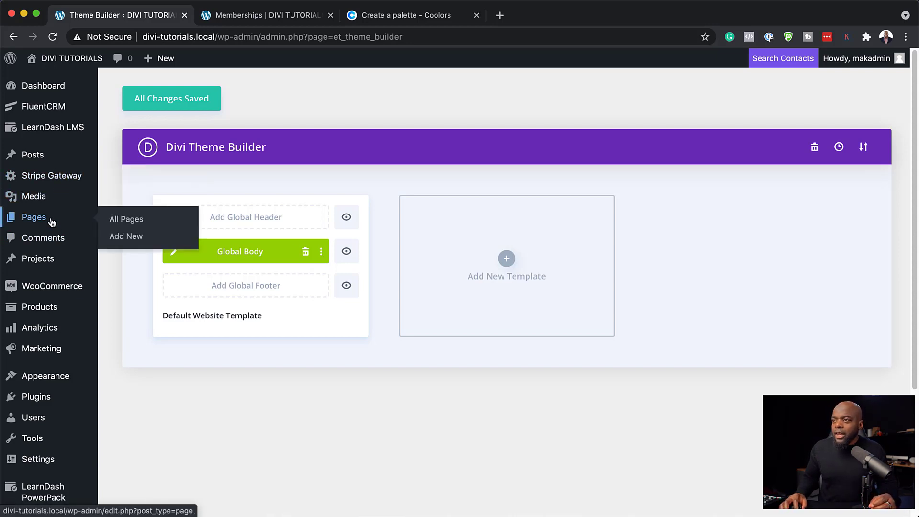
click(132, 239)
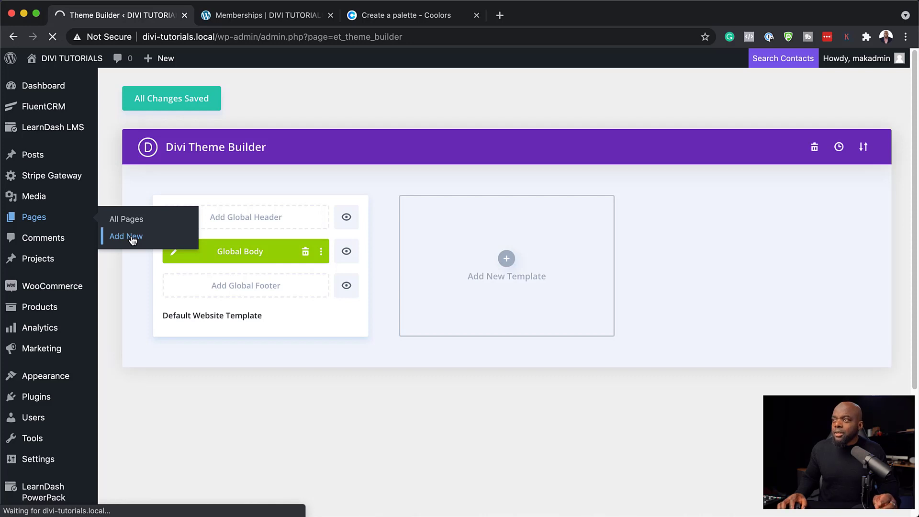
text(Colors)
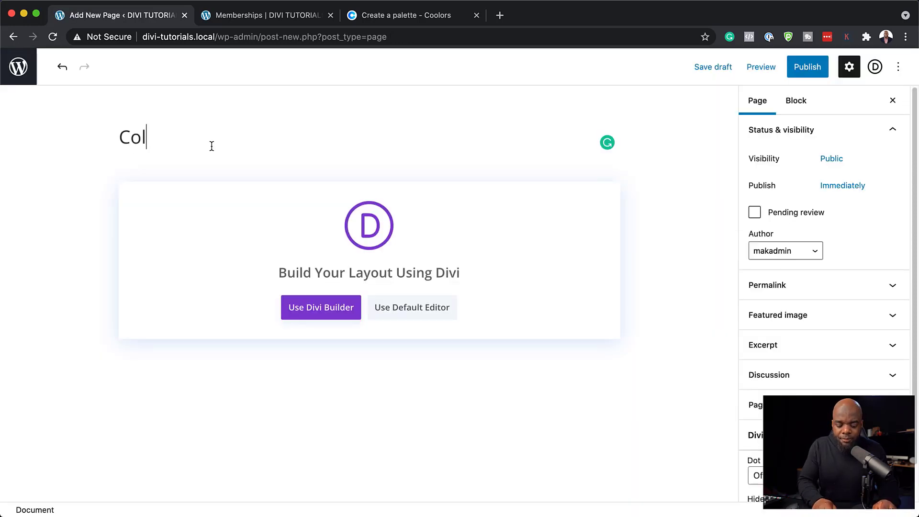
click(321, 307)
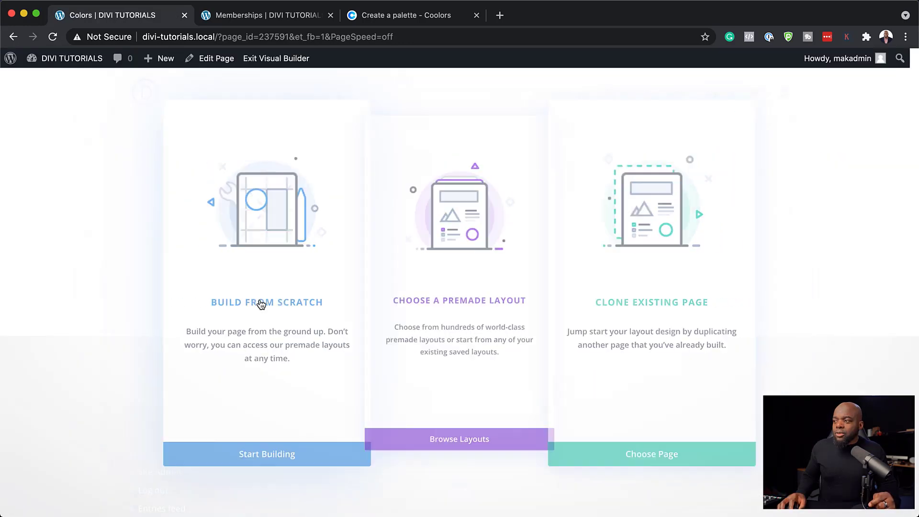
click(260, 300)
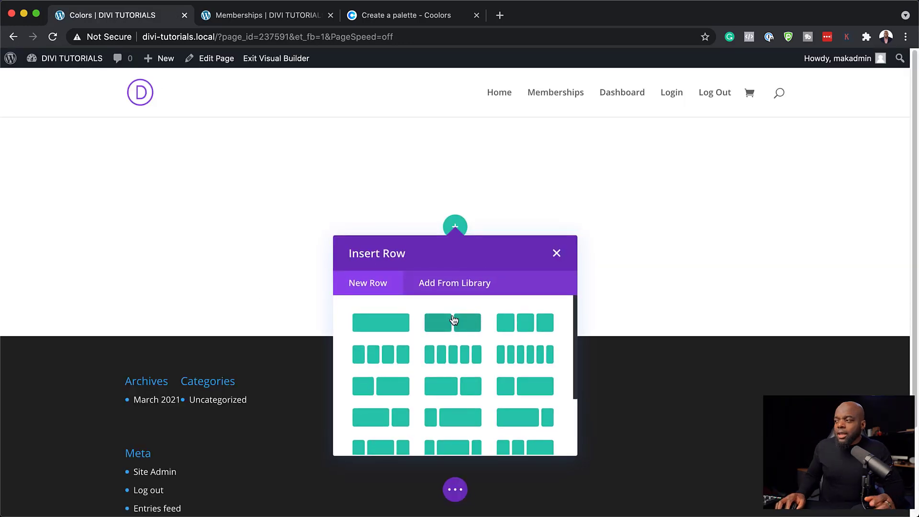
- Insert a row with three equal columns and add a Text module to its first column
click(527, 328)
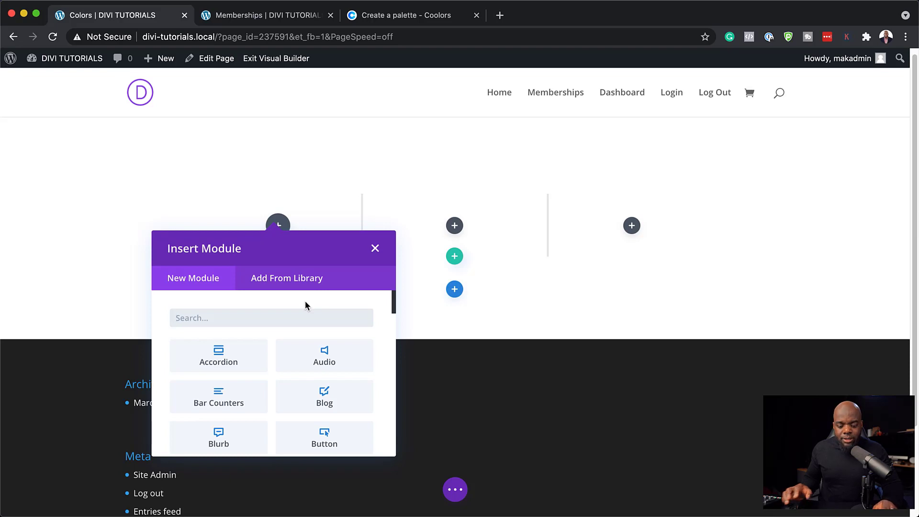
text(text)
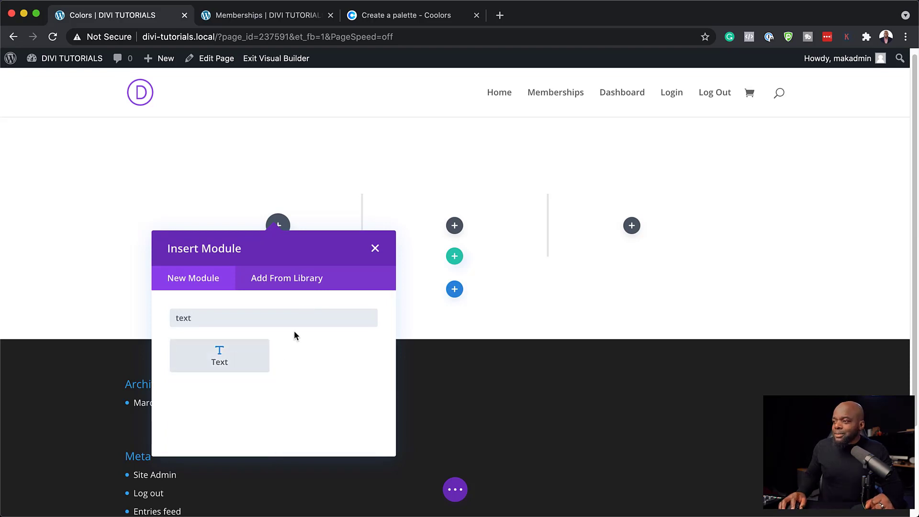
click(248, 361)
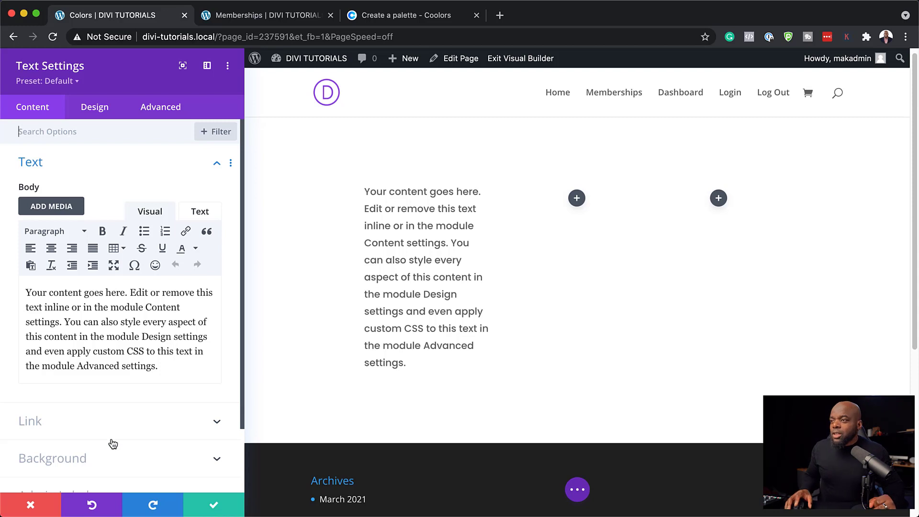
- Set the Text module's background to the dark navy global color
scroll(83, 443, down, 1)
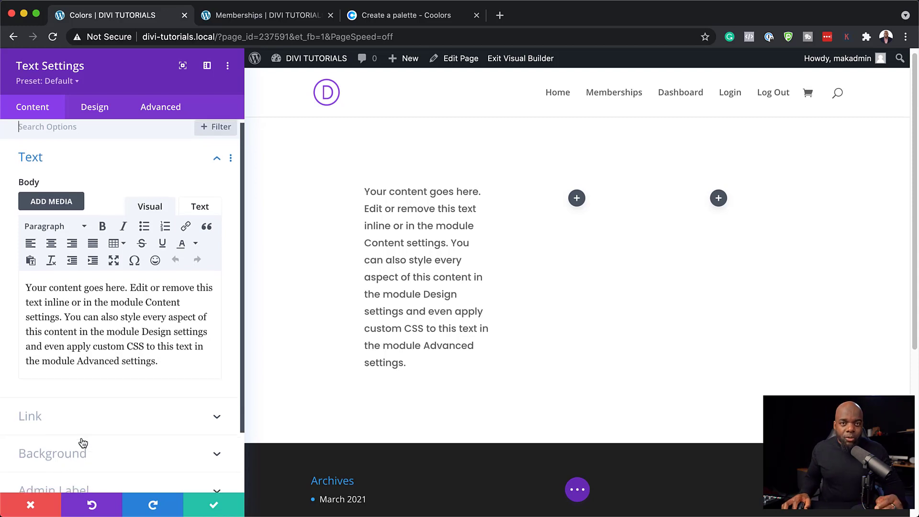
scroll(82, 443, down, 3)
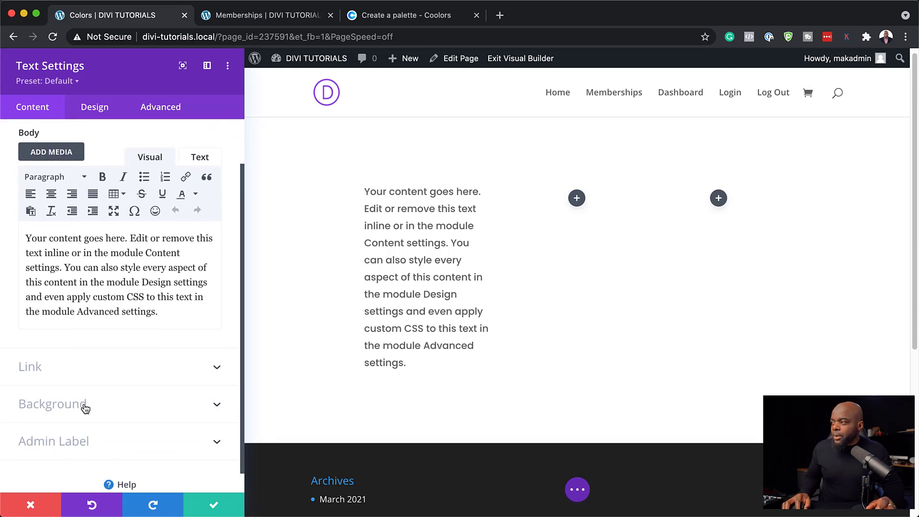
click(85, 407)
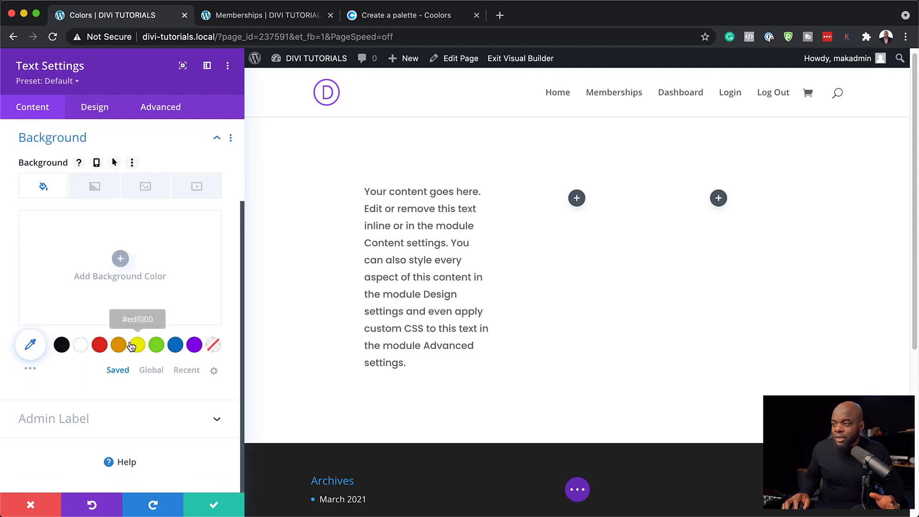
click(156, 374)
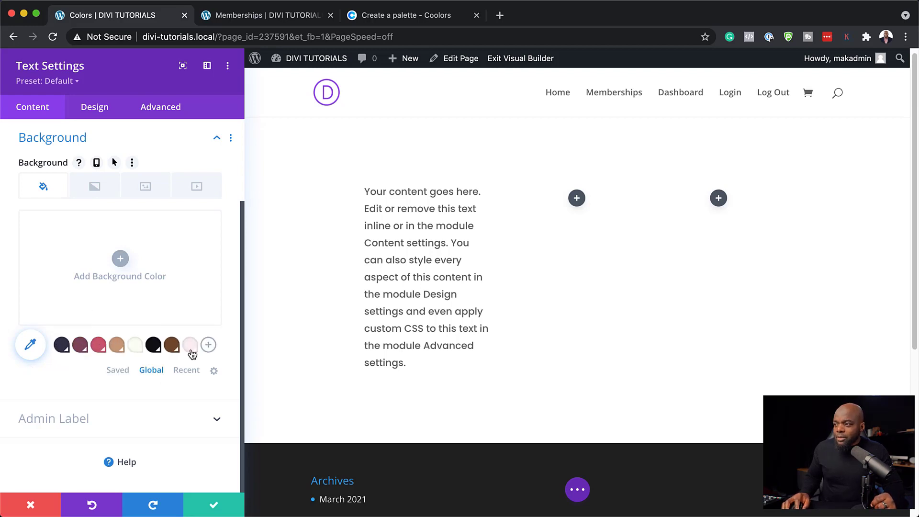
click(62, 345)
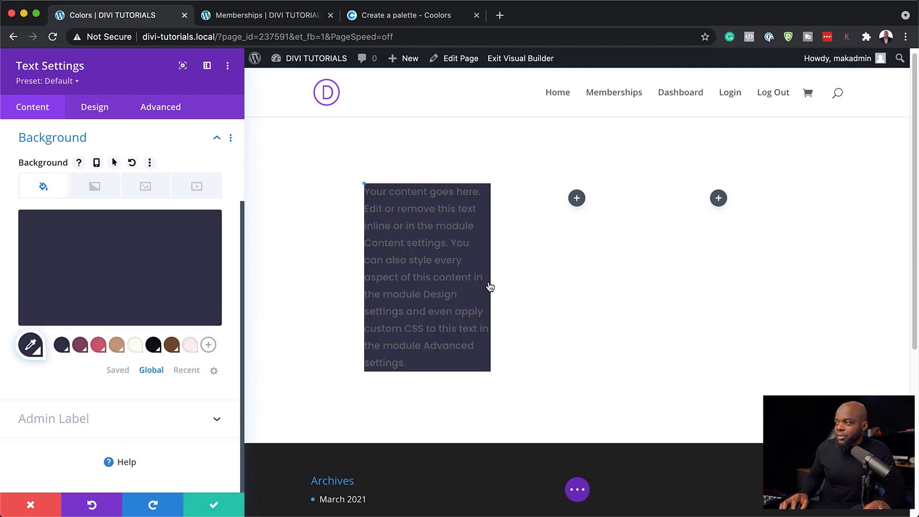
- Set the Text module's body text color to the off-white global color, after trying the pale pink #faeff2
click(95, 108)
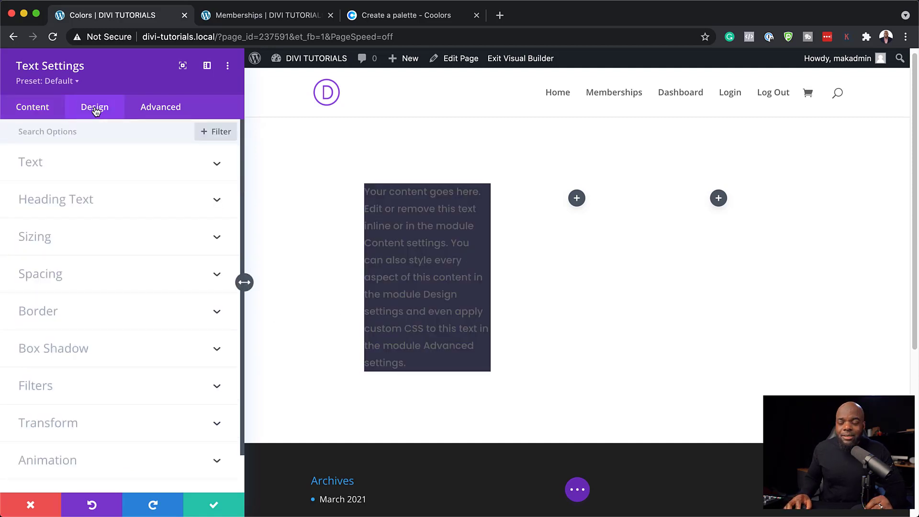
click(62, 170)
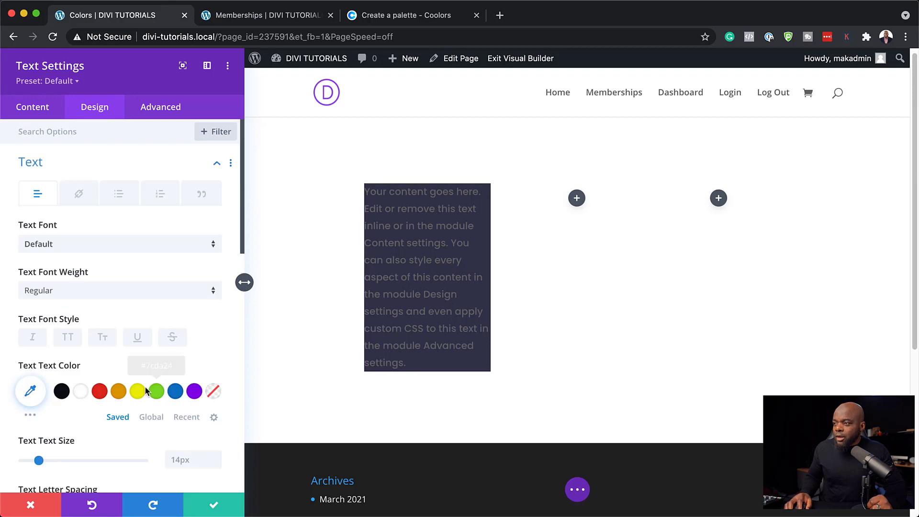
click(160, 420)
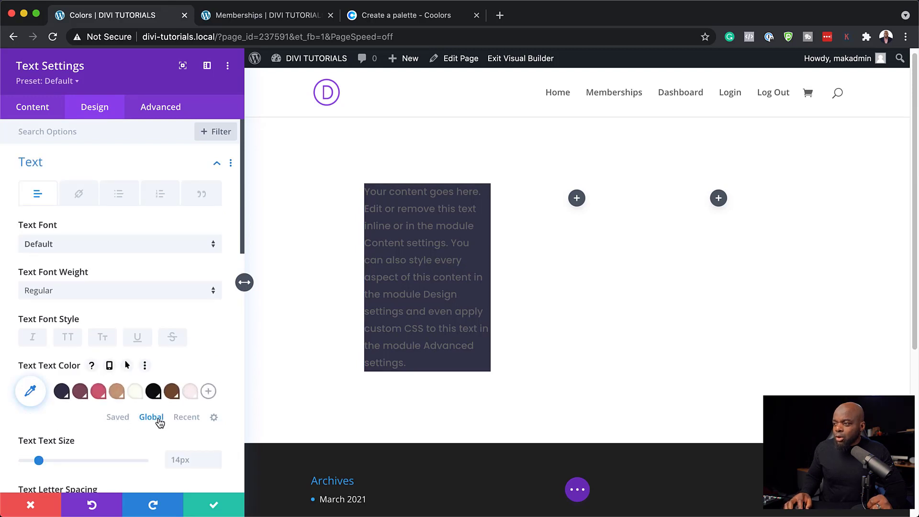
click(190, 393)
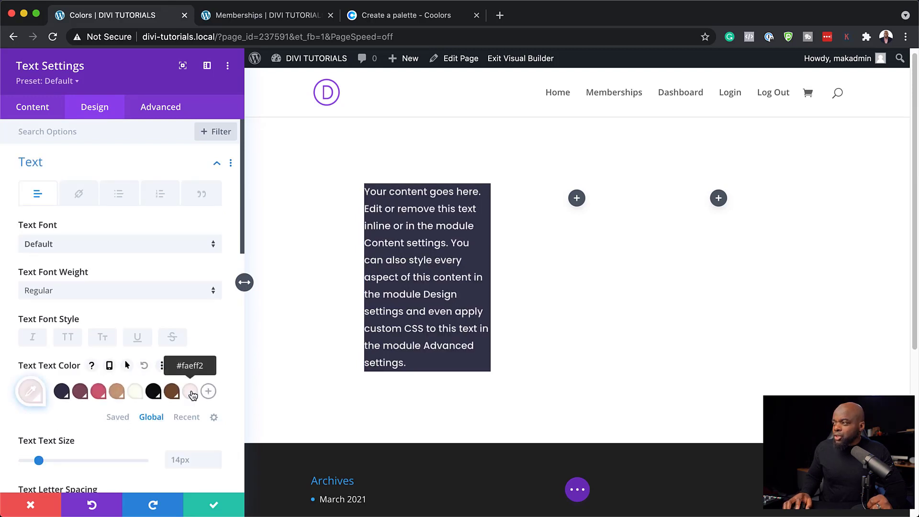
click(135, 393)
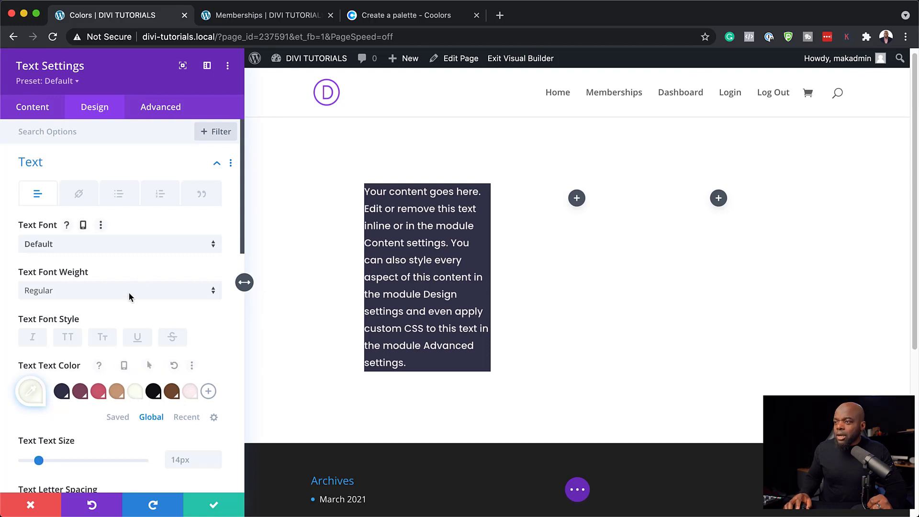
- Set the Text module's padding to 20px on the top, bottom, left and right
scroll(132, 302, down, 10)
scroll(133, 304, down, 5)
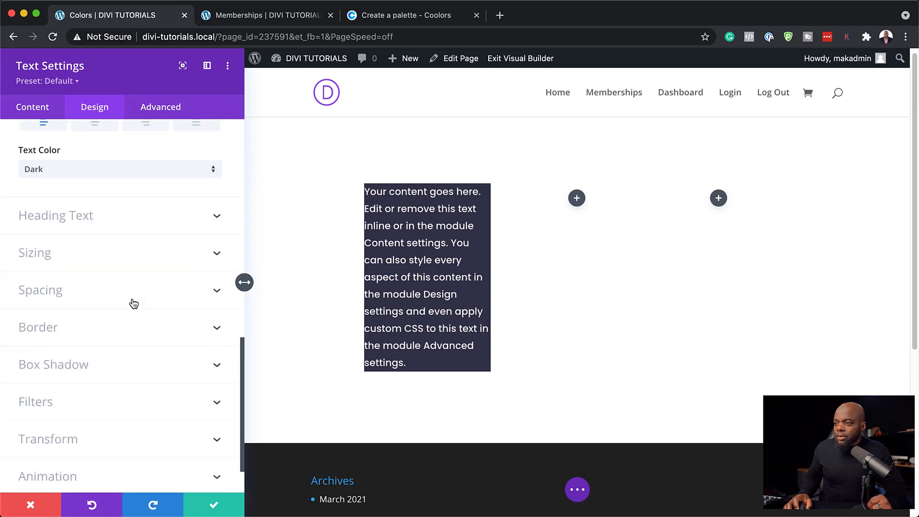
click(41, 290)
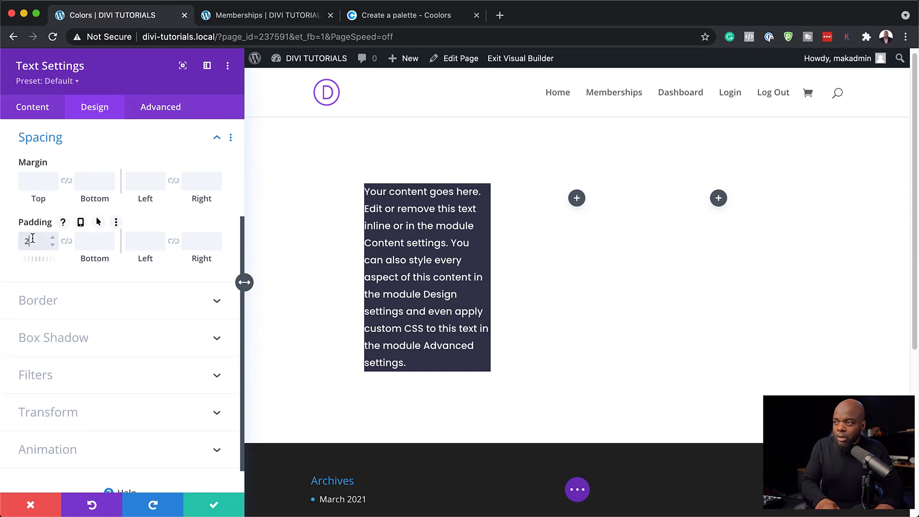
click(33, 238)
text(20px)
click(67, 241)
click(137, 240)
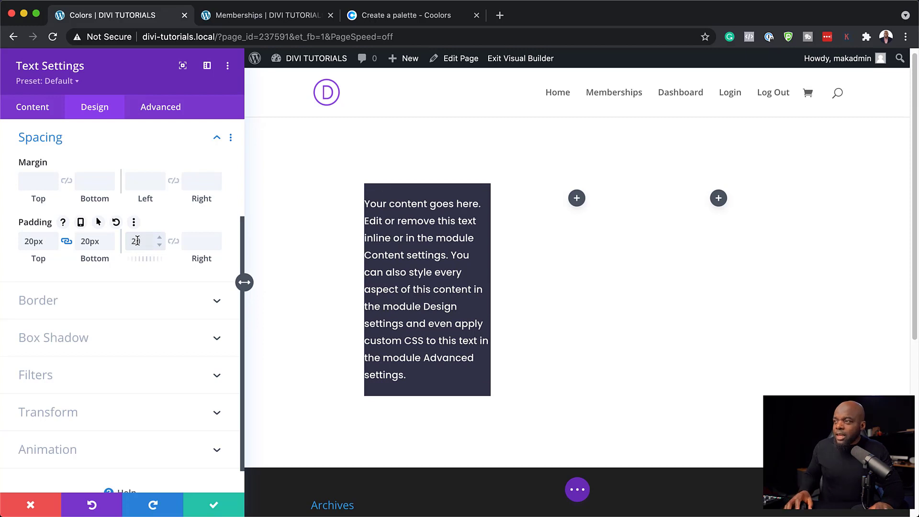
text(20px)
click(174, 242)
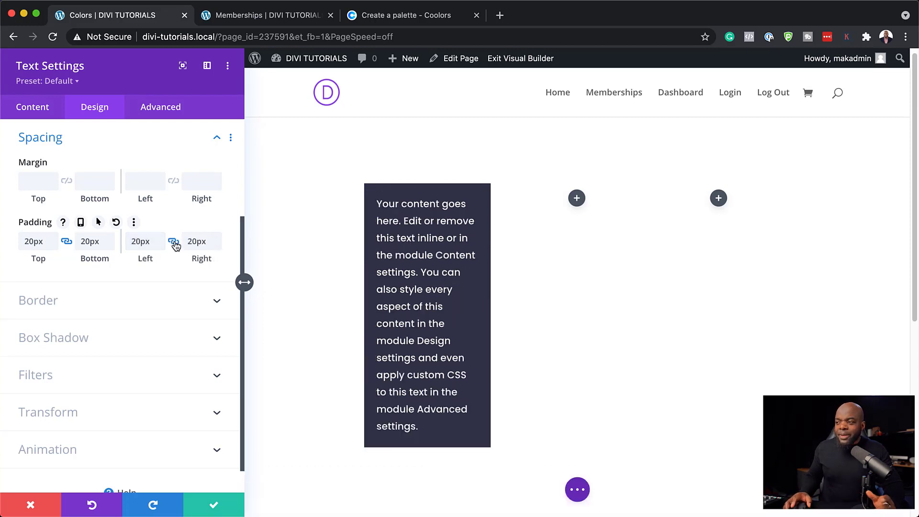
- Round all four corners of the Text module by 3px and save the module settings
click(49, 301)
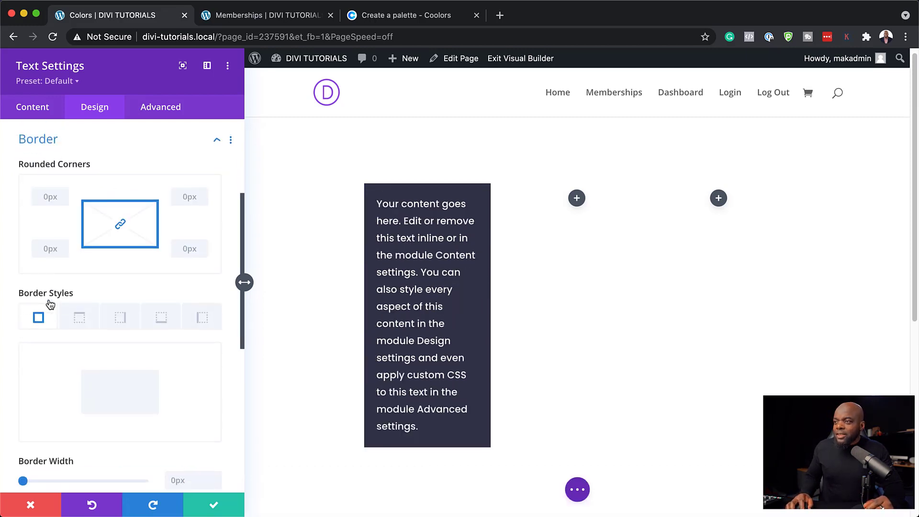
click(49, 247)
text(3)
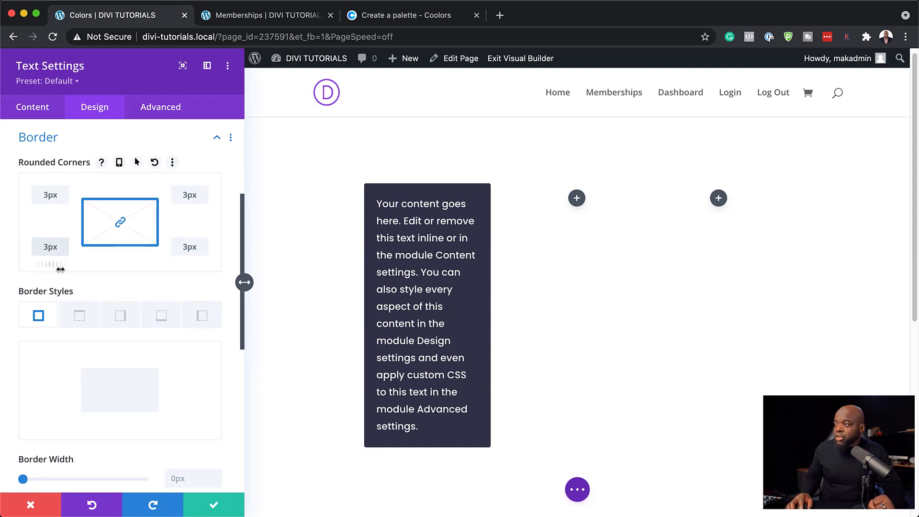
click(215, 506)
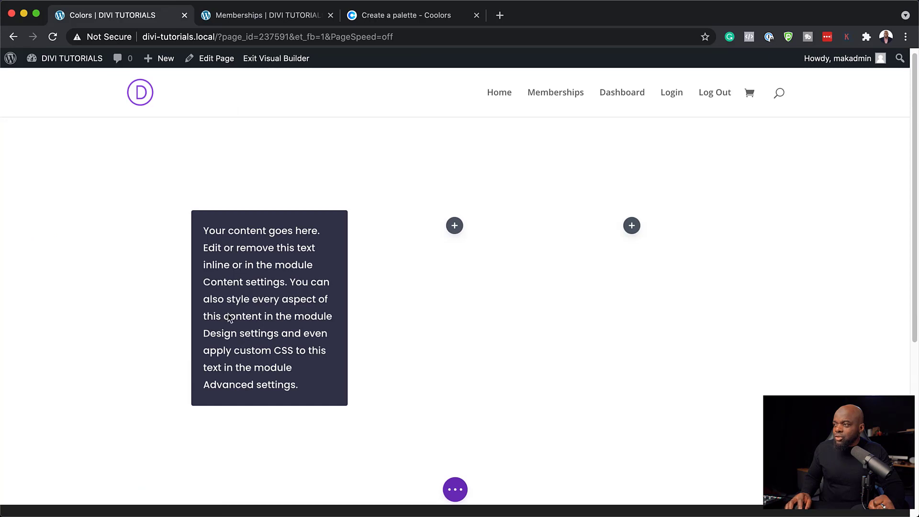
- Add a Text module to the row's second column
mouse_move(233, 240)
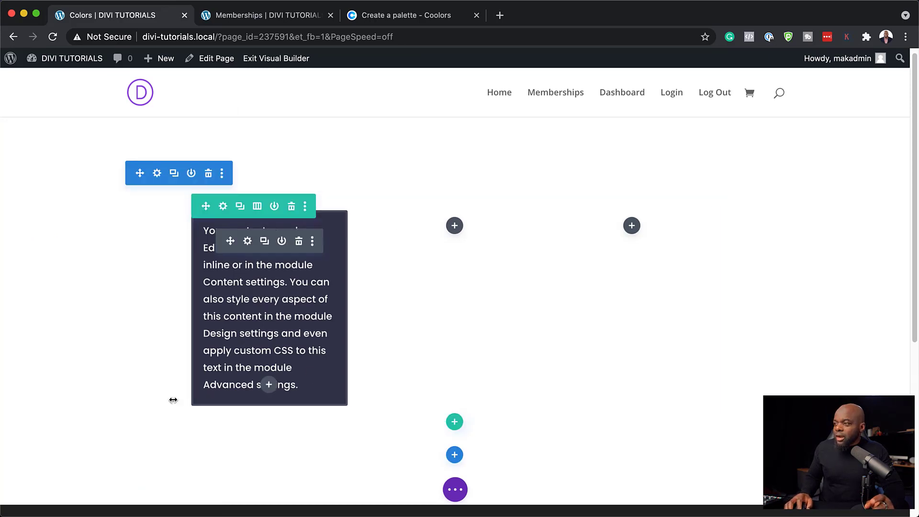
click(455, 225)
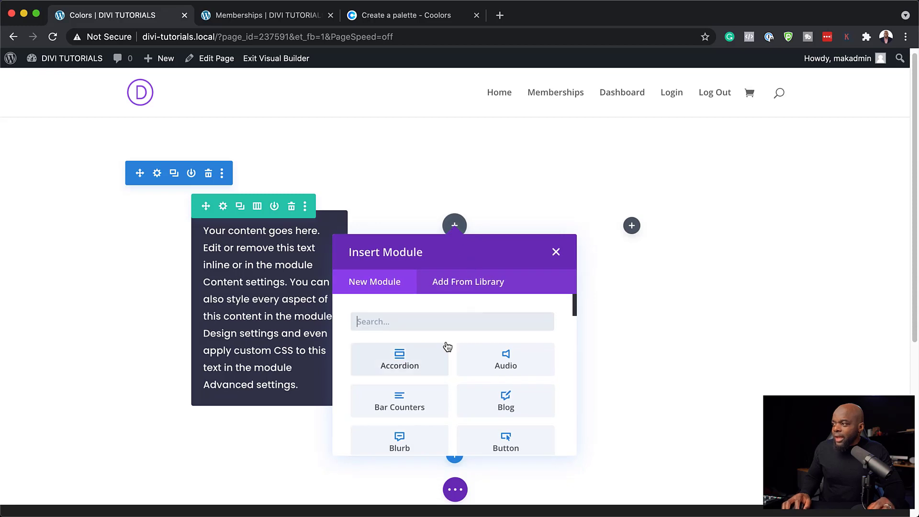
text(test)
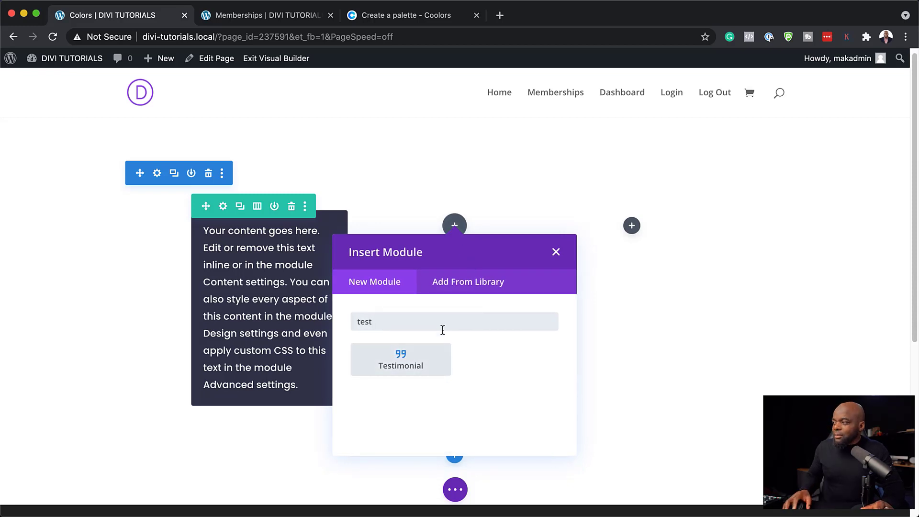
key(BackSpace)
key(BackSpace)
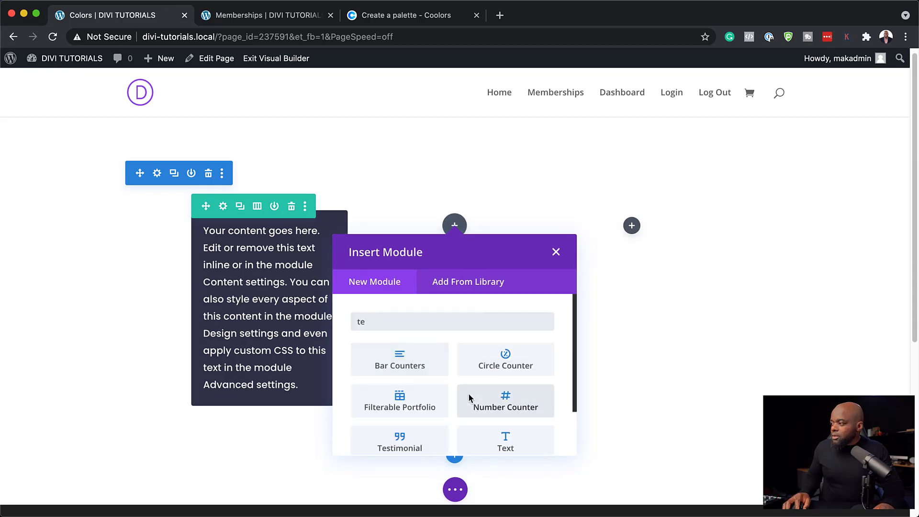
click(507, 438)
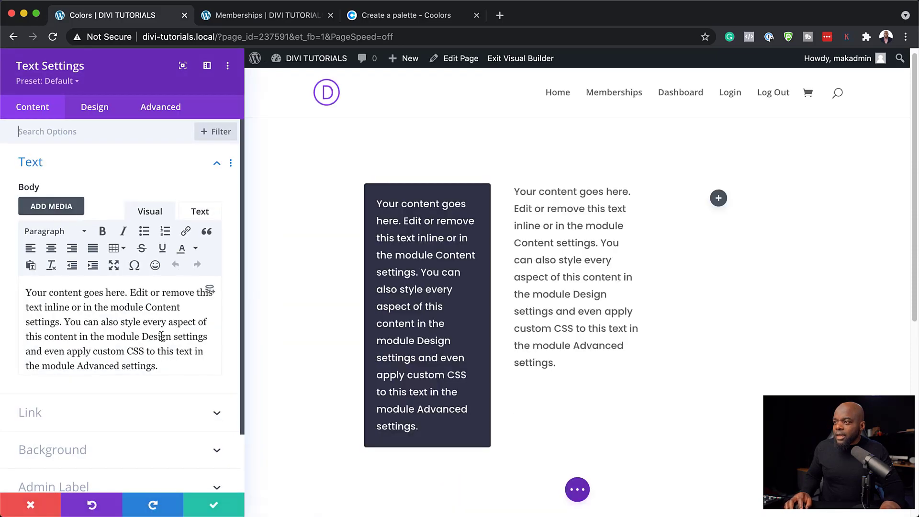
- Replace the second column's placeholder body text with "My Heading"
drag(180, 366, 26, 288)
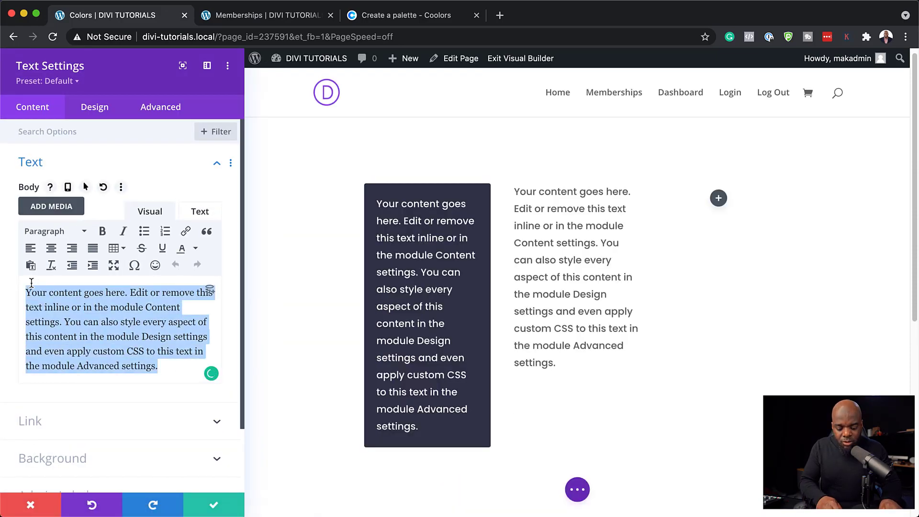
text(My H)
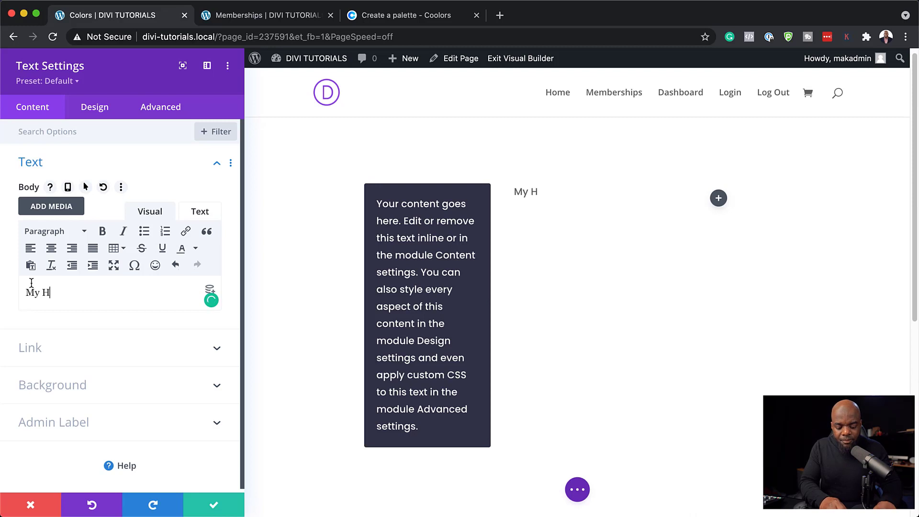
text(eading)
- Style the "My Heading" text as uppercase with Ultra Bold weight and the Poppins font
click(94, 110)
click(41, 169)
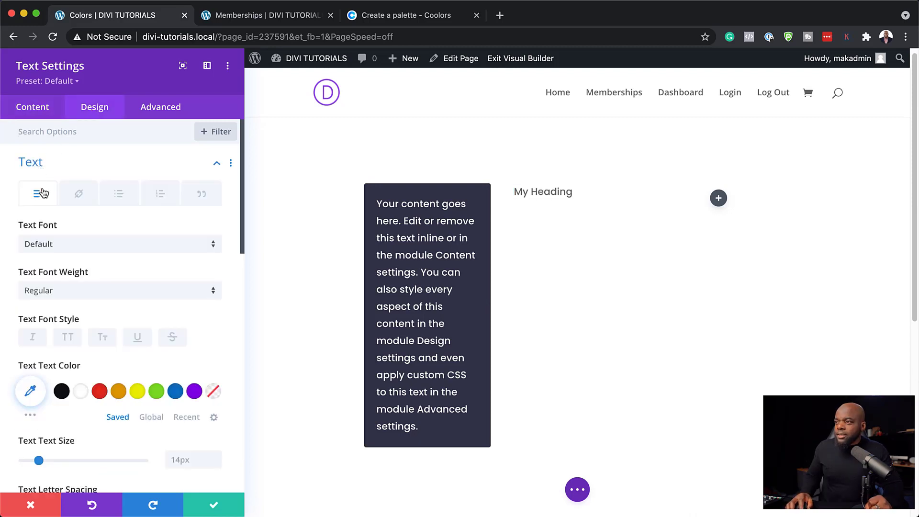
click(68, 338)
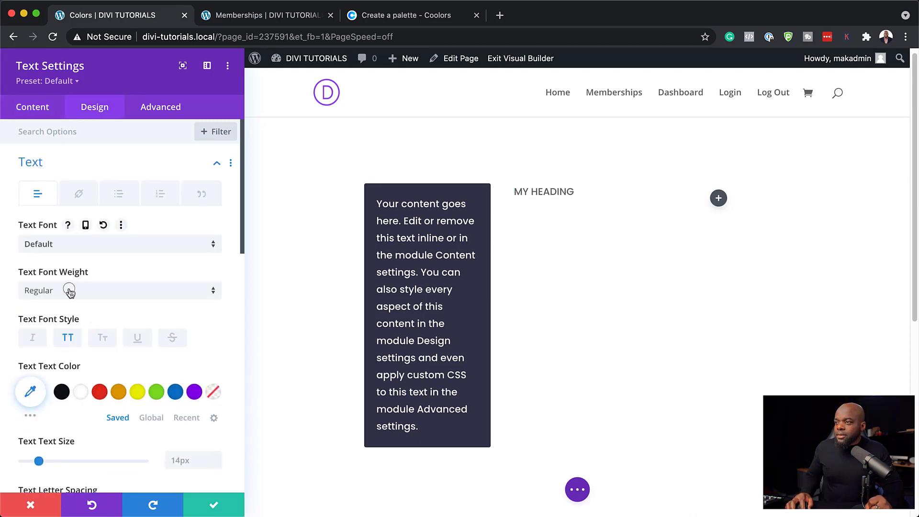
click(69, 291)
click(107, 383)
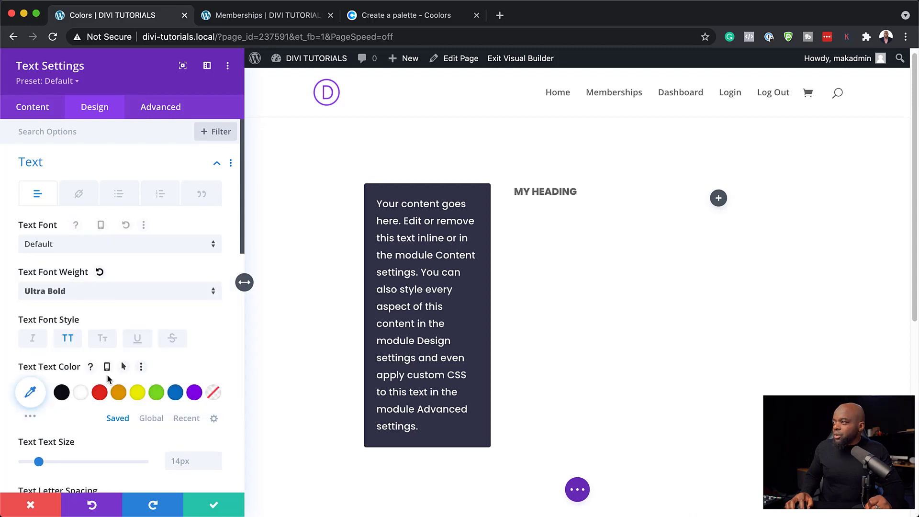
click(105, 247)
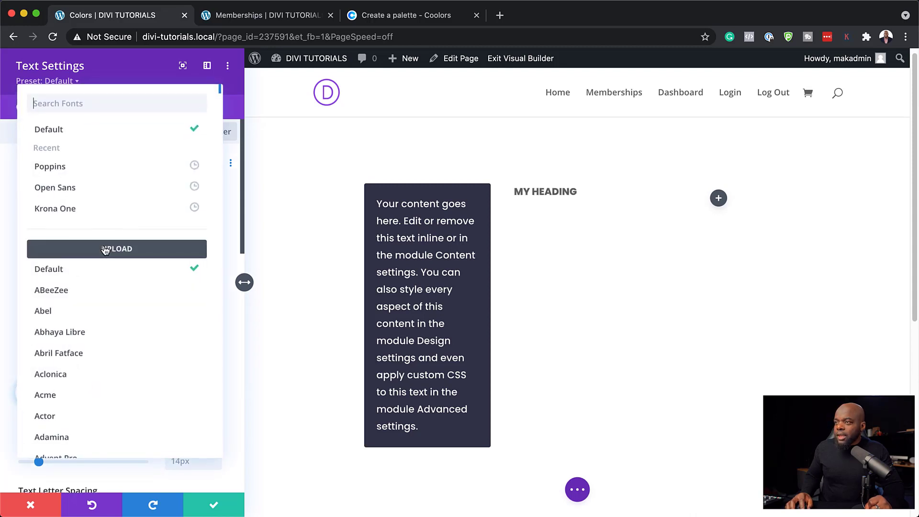
click(94, 167)
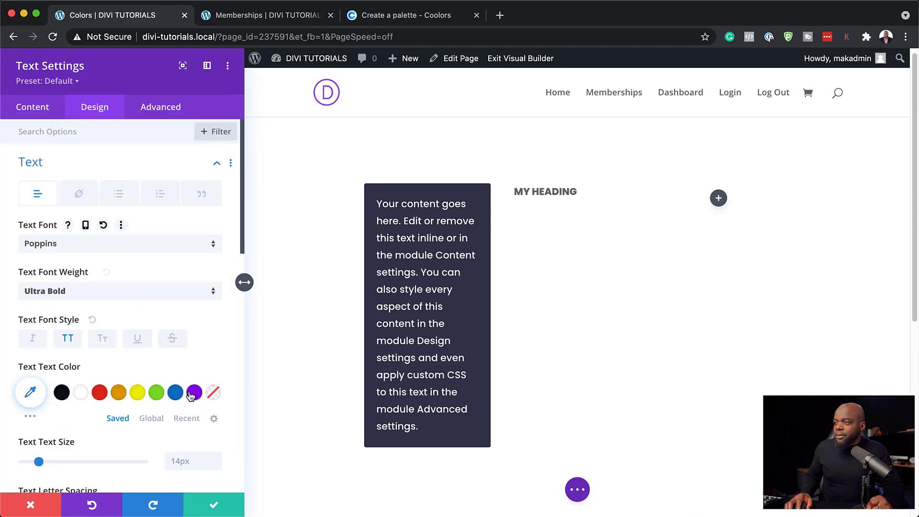
- Set the heading's text size to 30px and its color to the navy global color #34344a, then save the module
scroll(192, 395, down, 3)
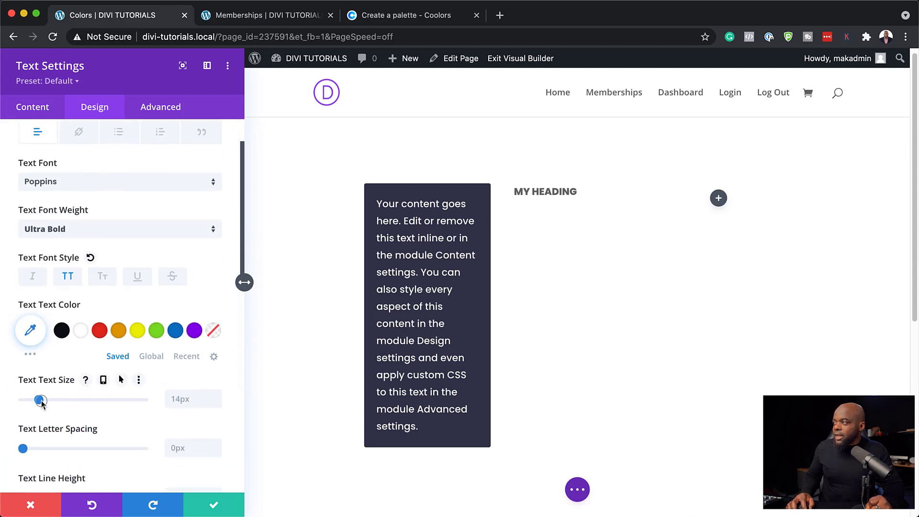
drag(40, 401, 58, 403)
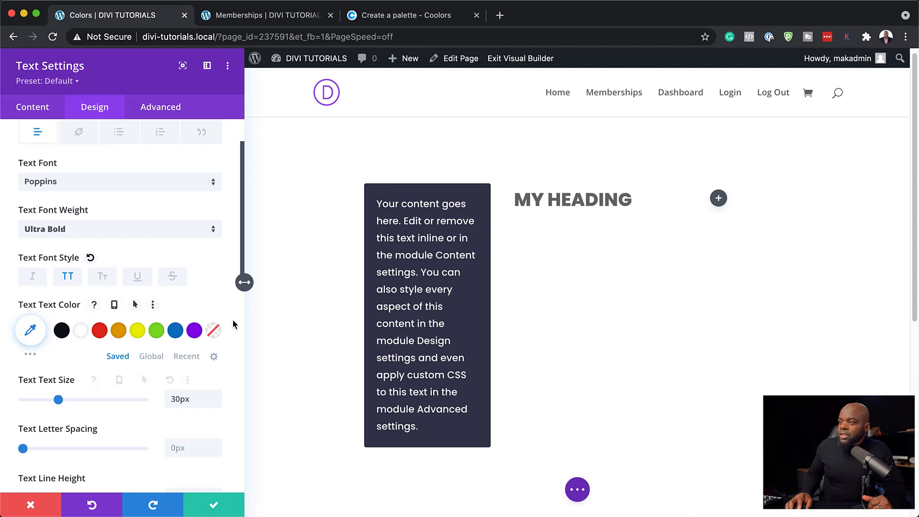
click(152, 357)
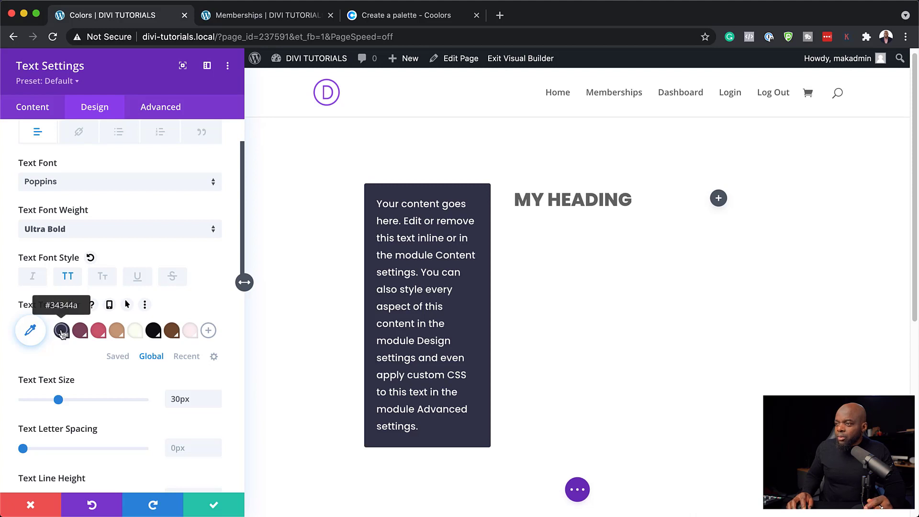
click(62, 331)
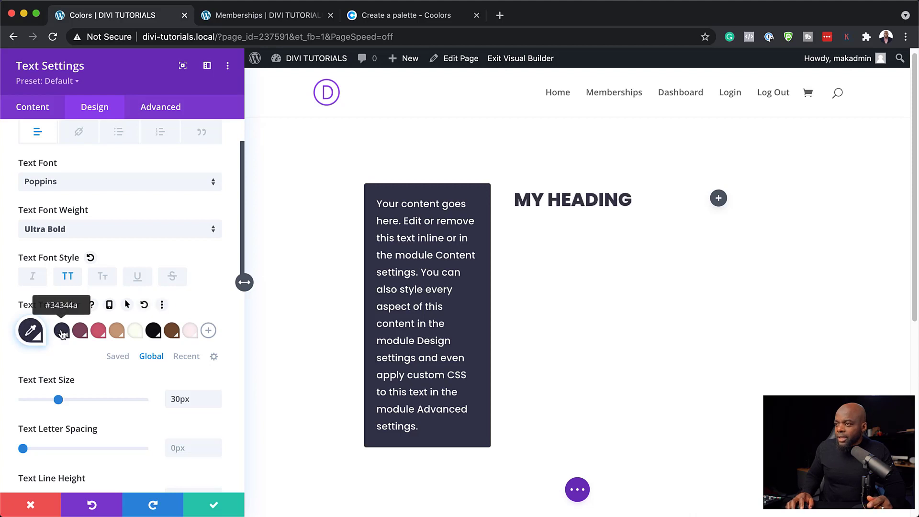
click(214, 507)
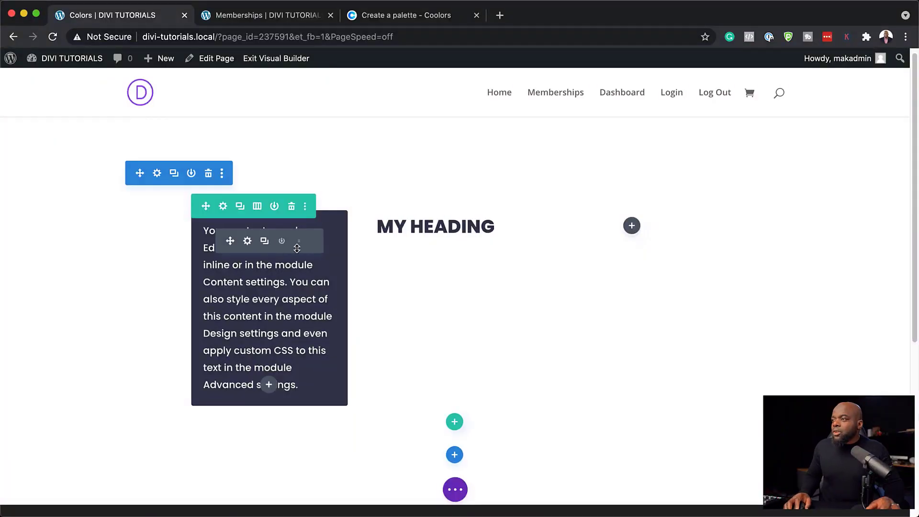
- Change the navy global color through the first column's Text module background to a darker navy, after trying green #849b6c and olive #4c4b32, and save
click(248, 242)
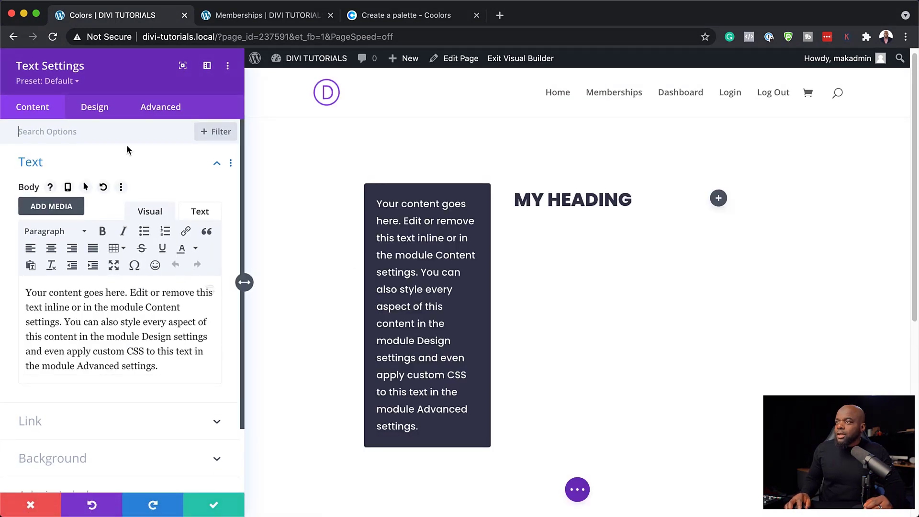
scroll(113, 398, down, 3)
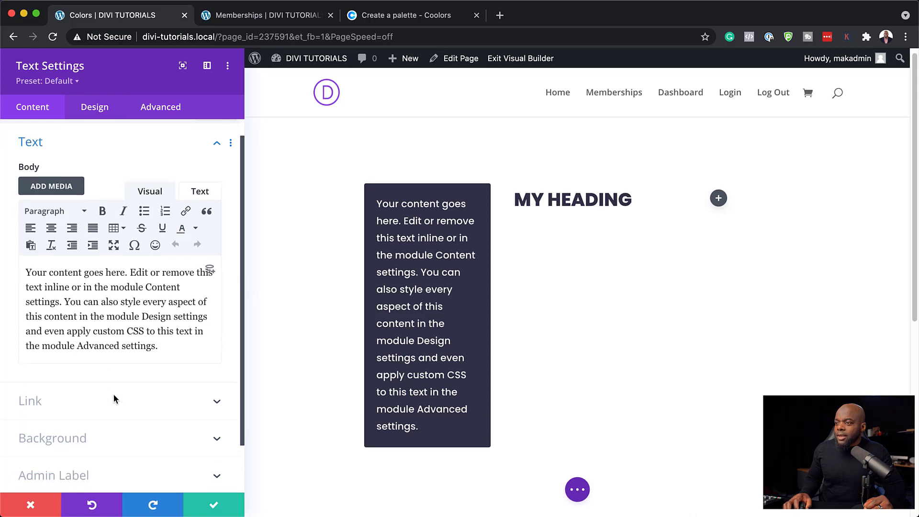
click(84, 390)
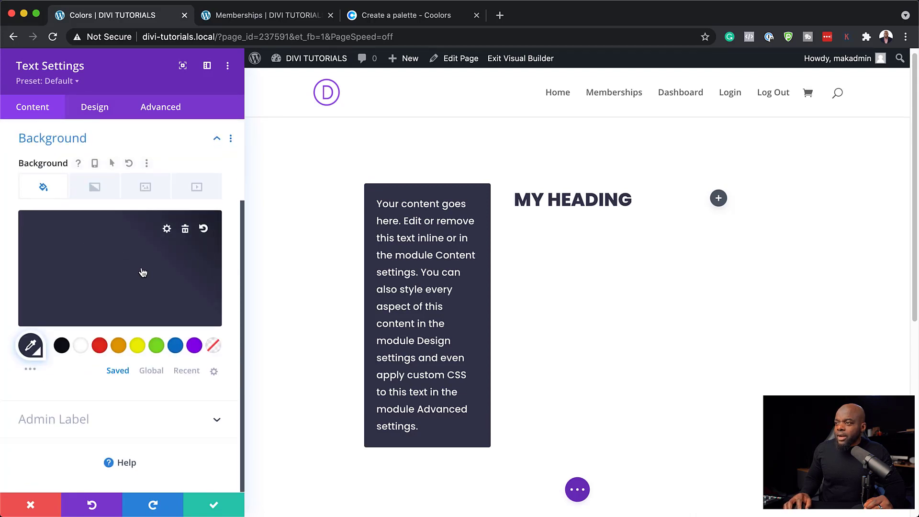
click(39, 353)
click(72, 257)
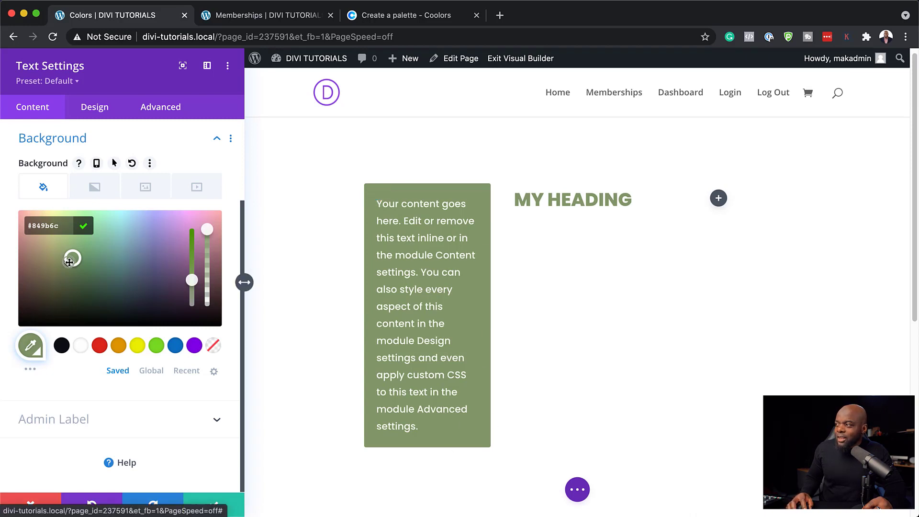
drag(73, 258, 38, 305)
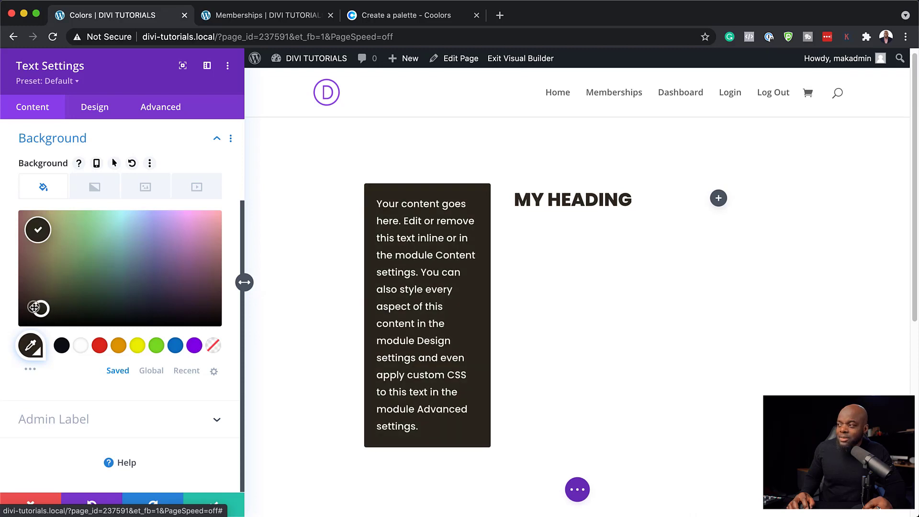
drag(34, 306, 50, 293)
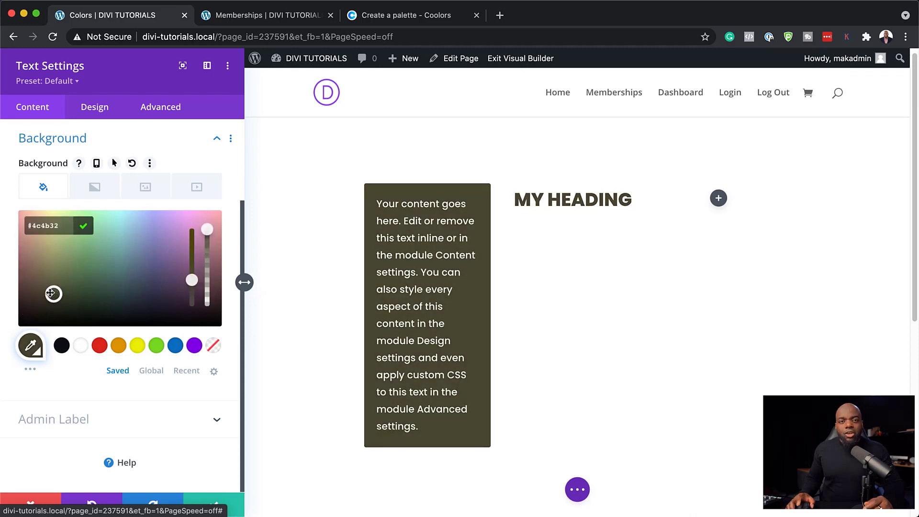
click(163, 311)
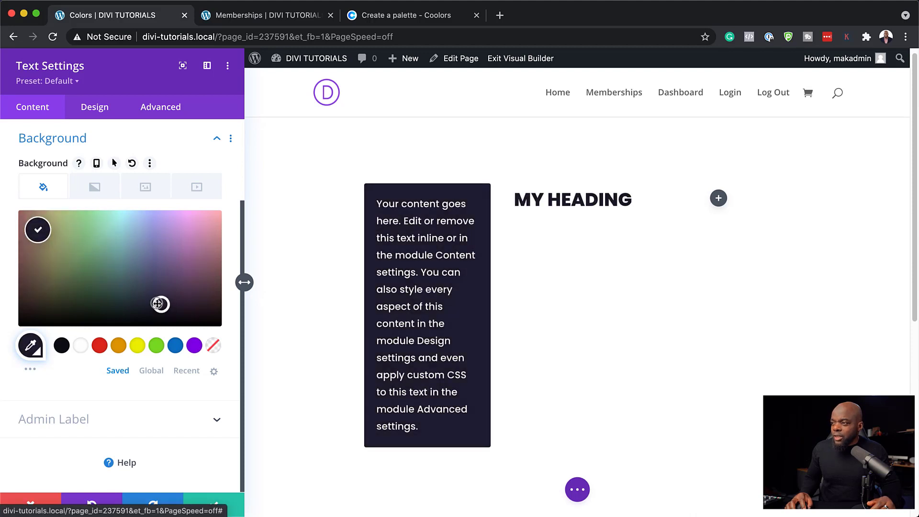
click(224, 506)
click(213, 505)
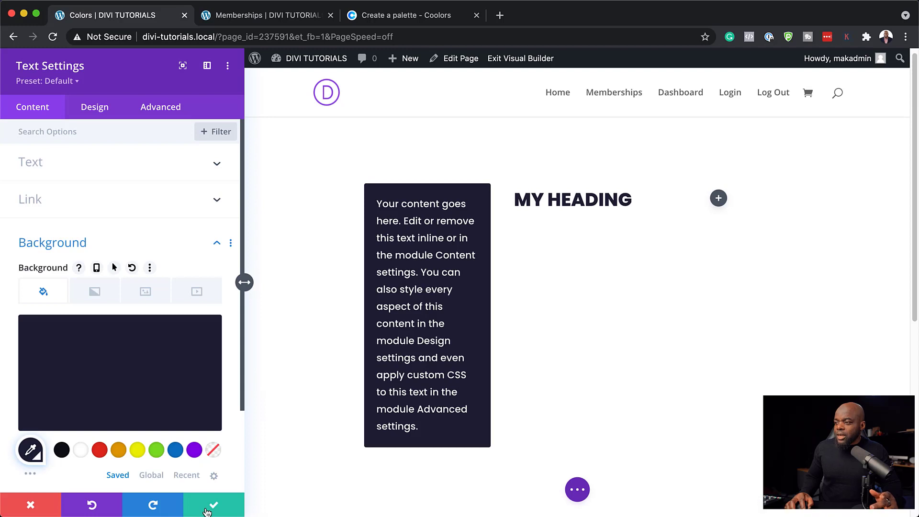
click(214, 508)
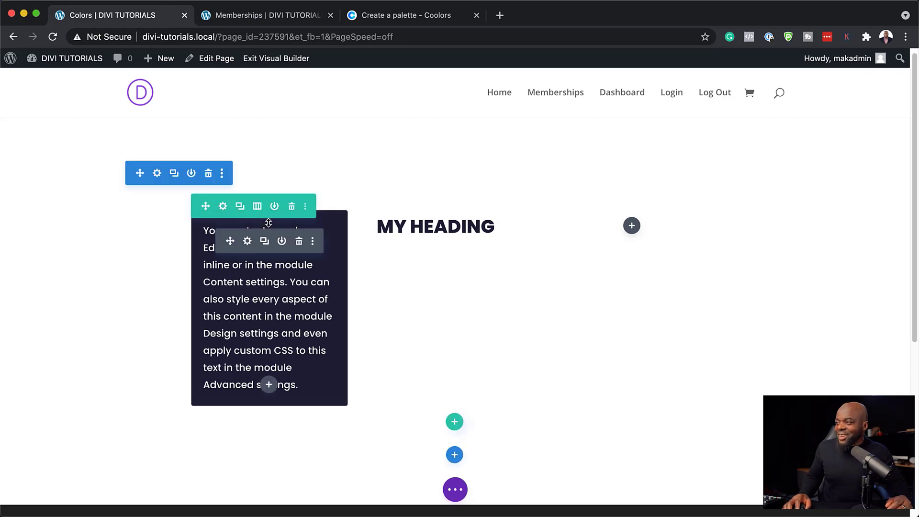
- Open the Text Default Preset for editing from the first column's Text module settings
click(247, 241)
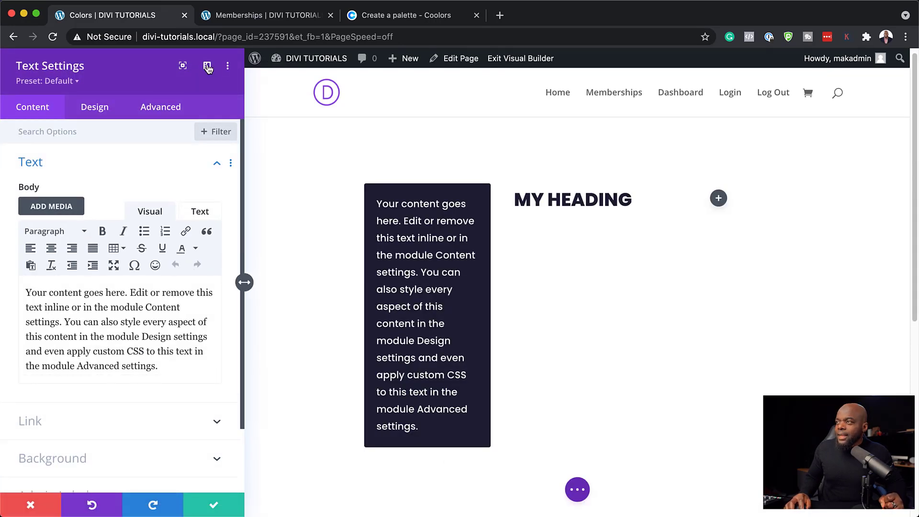
click(78, 83)
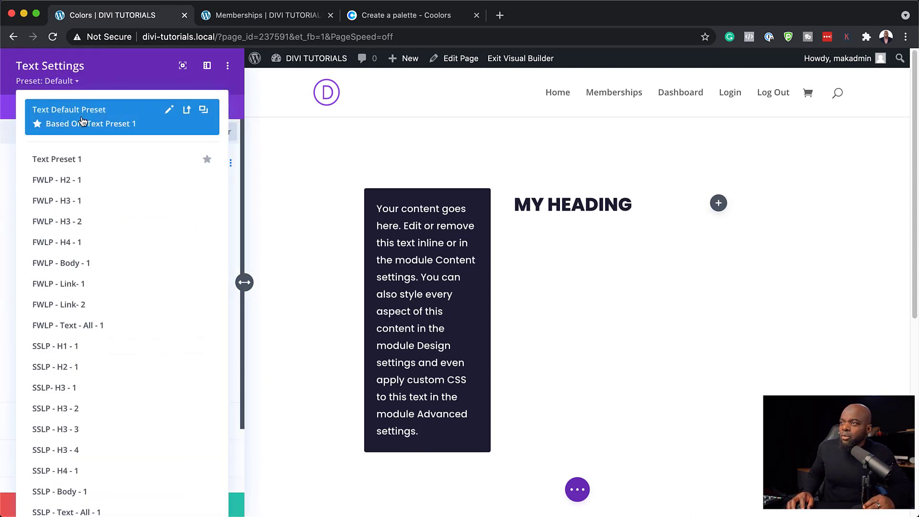
click(171, 111)
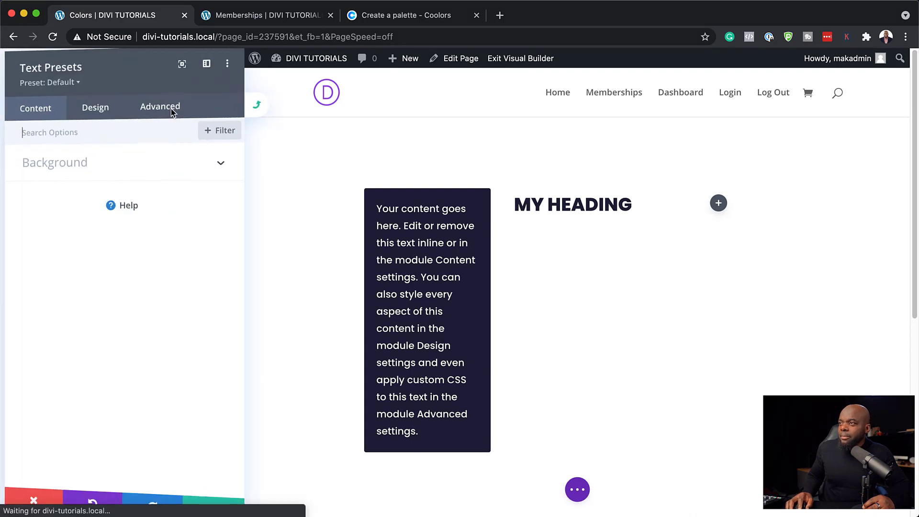